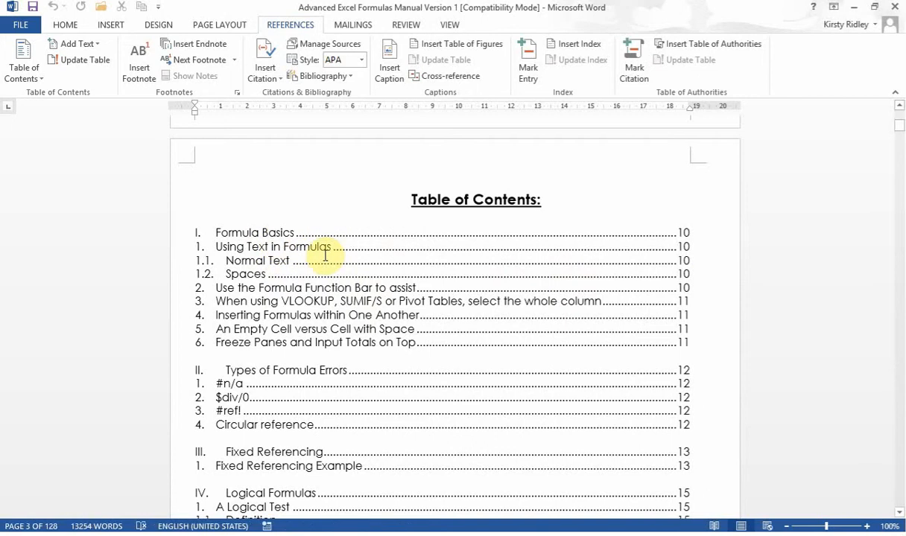
# - Insert a run of blank lines above the "Formula Basics" heading to push it onto the following page
pyautogui.click(899, 513)
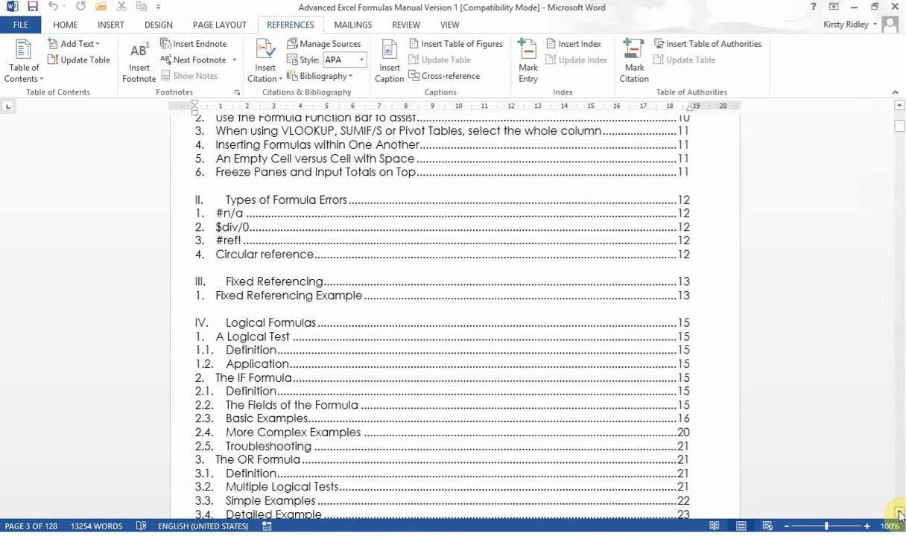
pyautogui.moveTo(899, 515); pyautogui.dragTo(899, 516)
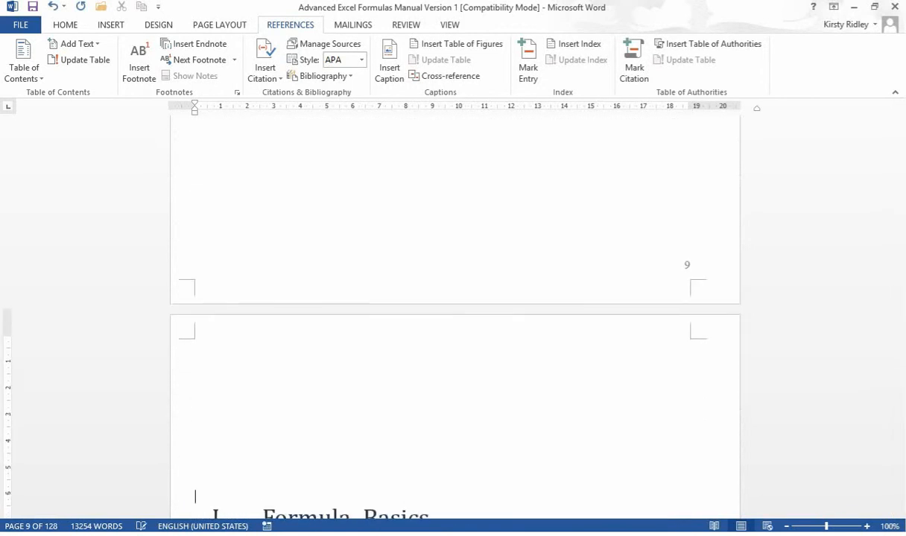
pyautogui.press('Return')
pyautogui.press('Return')
pyautogui.press('Return')
pyautogui.press('Return')
pyautogui.press('Return')
pyautogui.press('Return')
pyautogui.press('Return')
pyautogui.press('Return')
pyautogui.press('Return')
pyautogui.press('Return')
pyautogui.press('Return')
pyautogui.press('Return')
pyautogui.press('Return')
pyautogui.press('Return')
pyautogui.press('Return')
pyautogui.press('Return')
pyautogui.press('Return')
pyautogui.press('Return')
pyautogui.press('Return')
pyautogui.press('Return')
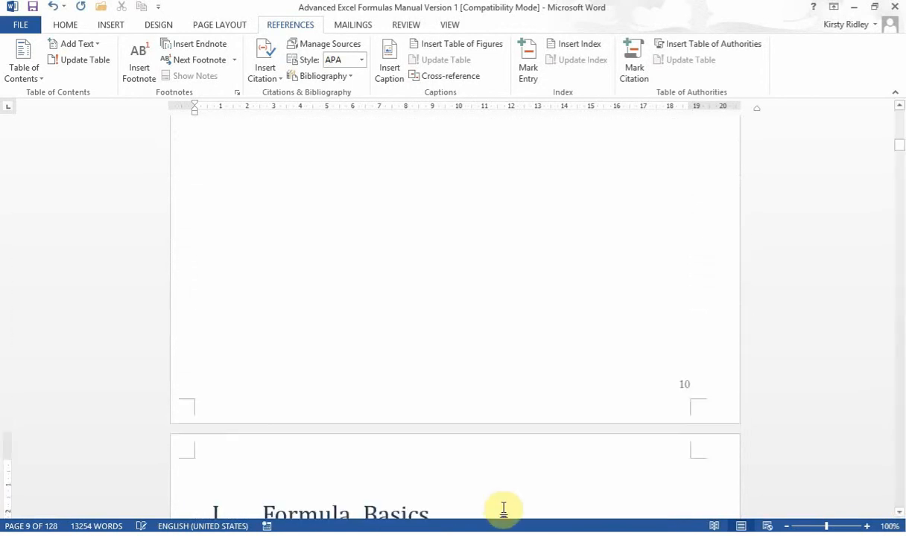
pyautogui.click(504, 509)
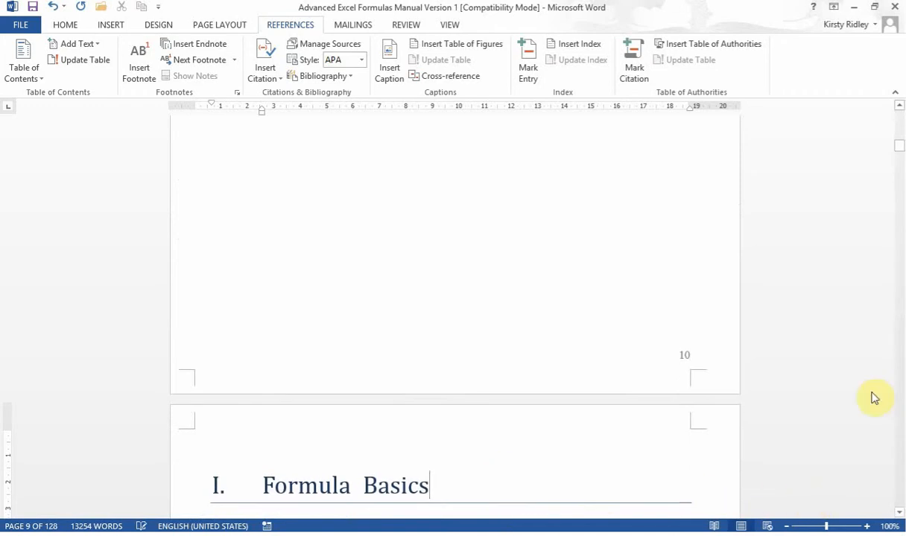
# - Update the manual's existing table of contents, refreshing page numbers only
pyautogui.moveTo(900, 153); pyautogui.dragTo(900, 143)
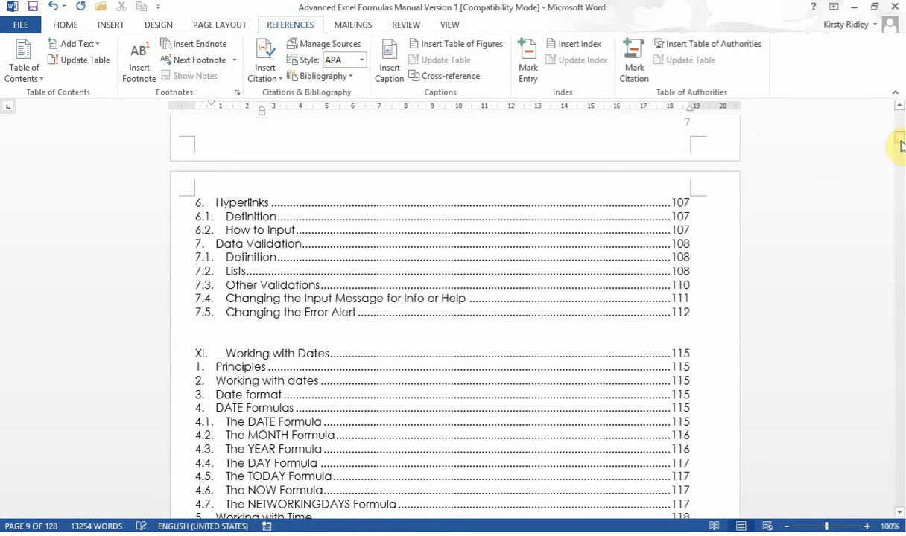
pyautogui.click(900, 106)
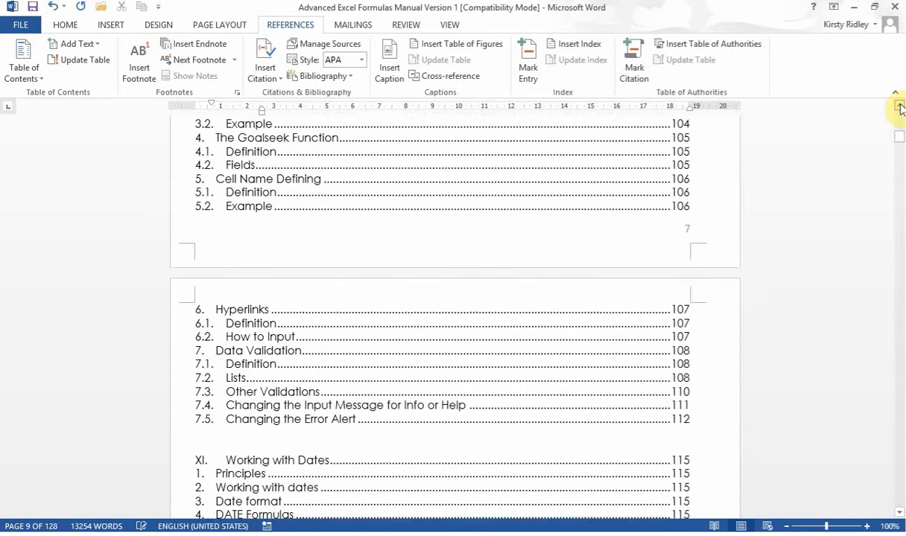
pyautogui.moveTo(900, 108); pyautogui.dragTo(900, 108)
pyautogui.click(413, 300)
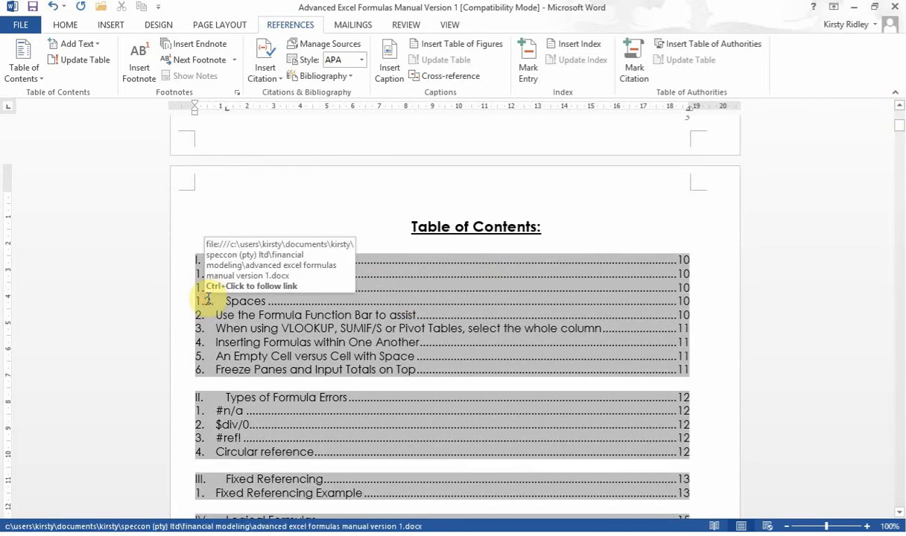
pyautogui.click(94, 67)
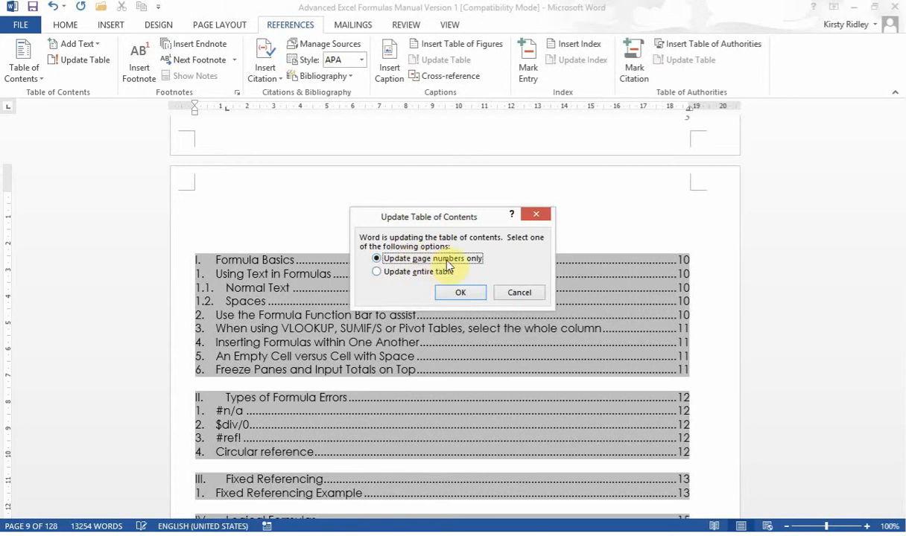
pyautogui.click(460, 294)
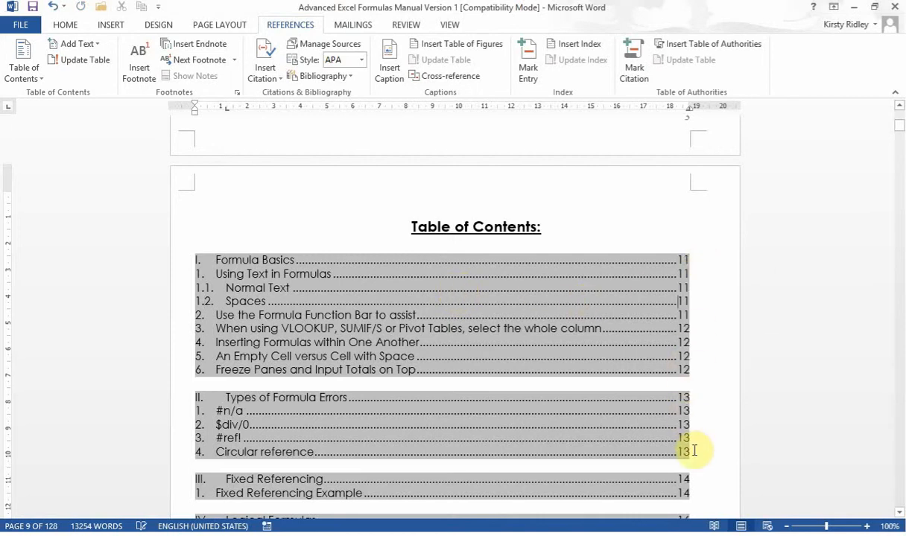
pyautogui.click(599, 228)
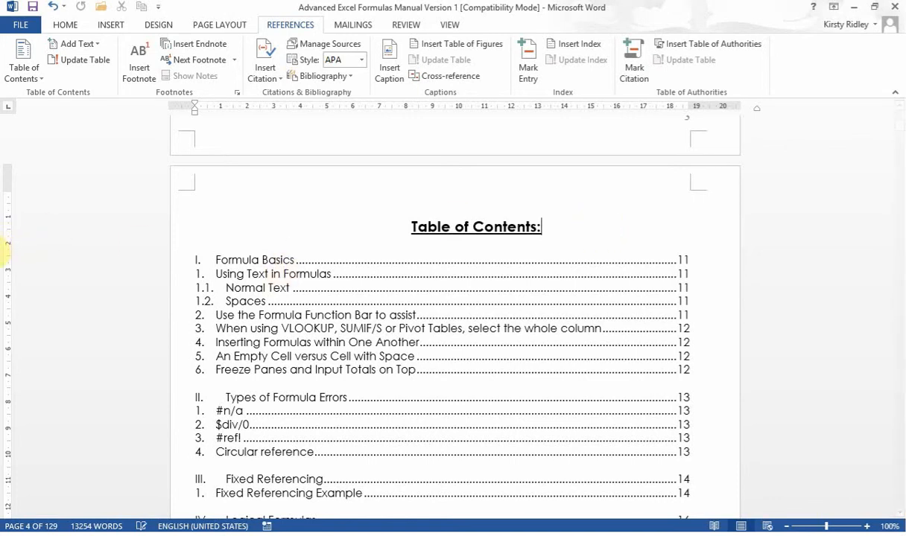
# - Switch to the "MICT Course Outlines Together" document and insert an Automatic Table 1 table of contents at the start of its first page
pyautogui.click(0, 270)
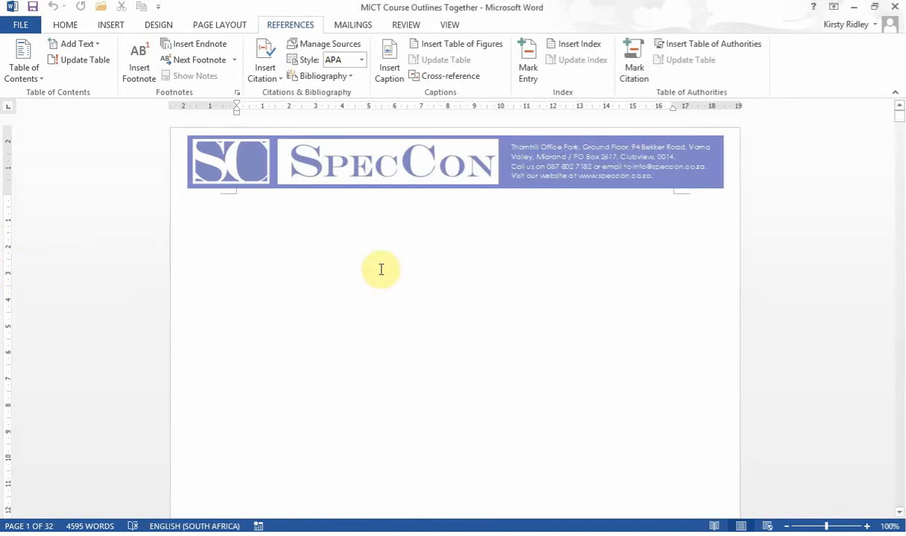
pyautogui.click(406, 294)
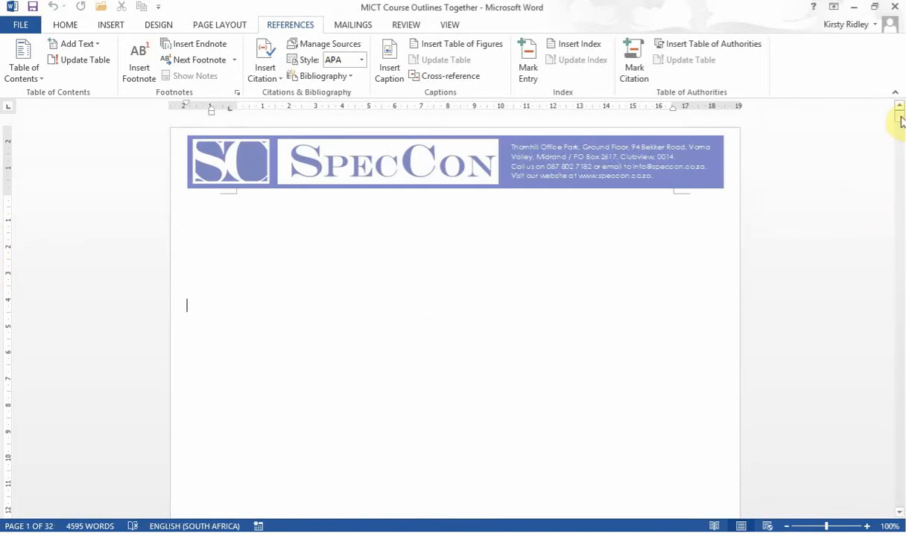
pyautogui.moveTo(898, 121)
pyautogui.mouseDown()
pyautogui.moveTo(901, 139)
pyautogui.moveTo(900, 119)
pyautogui.mouseUp()
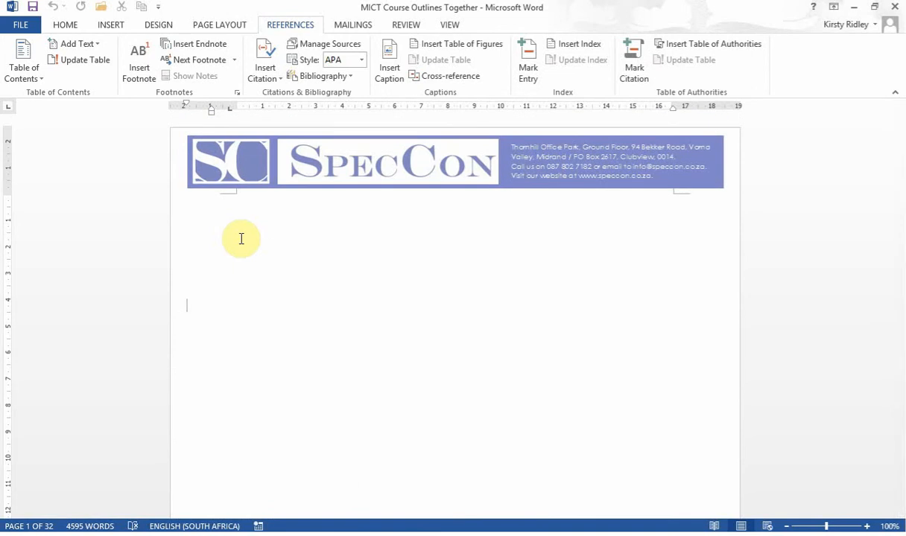
pyautogui.click(241, 239)
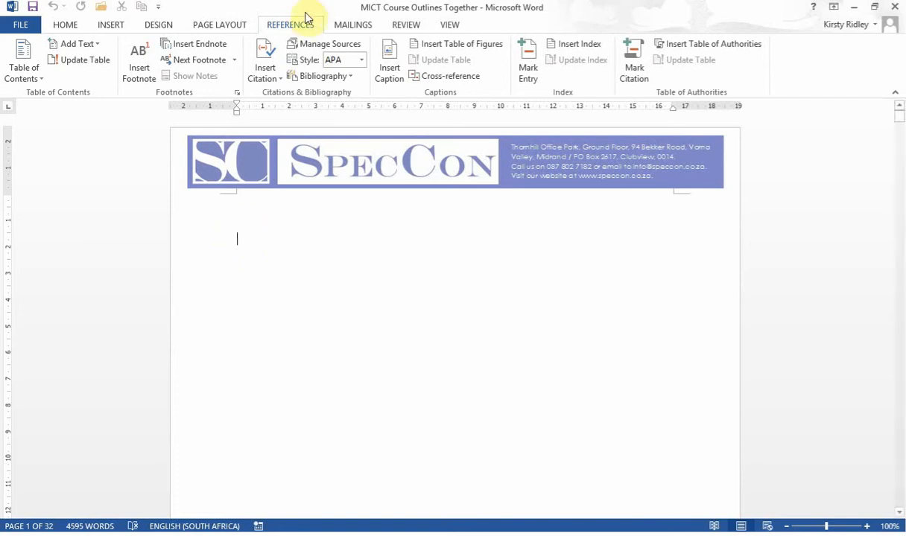
pyautogui.click(35, 77)
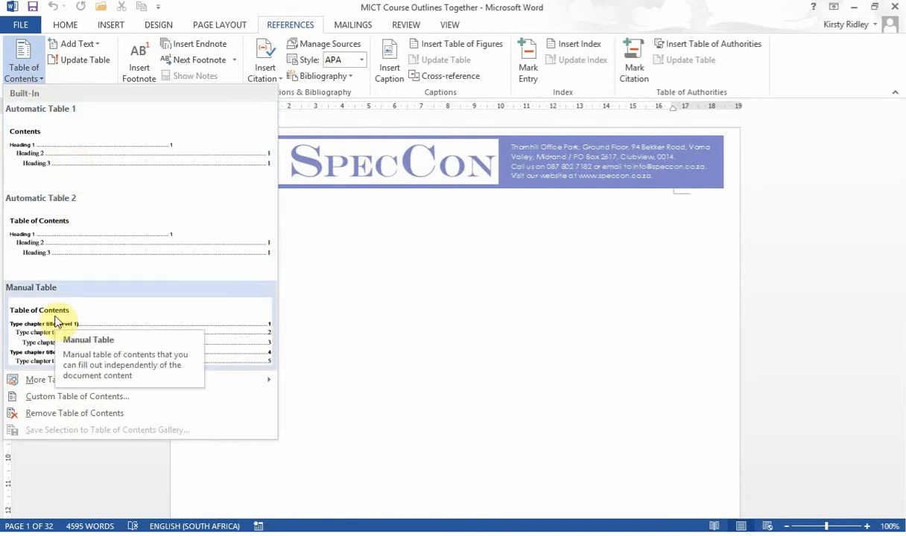
pyautogui.click(130, 175)
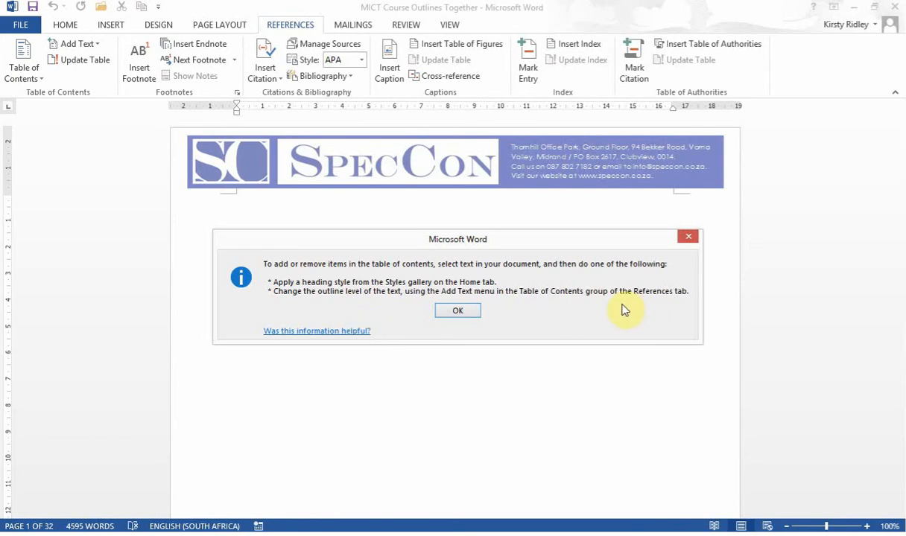
pyautogui.click(469, 316)
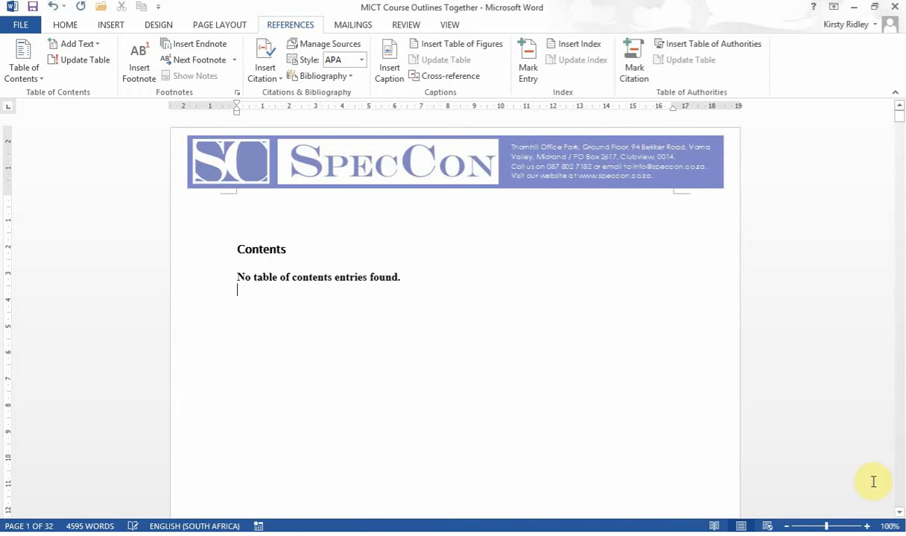
# - Apply the Heading 1 style to the title "BASIC PC & IT CONCEPTS NQF LEVEL3" on the second page
pyautogui.scroll(-10, 900, 513)
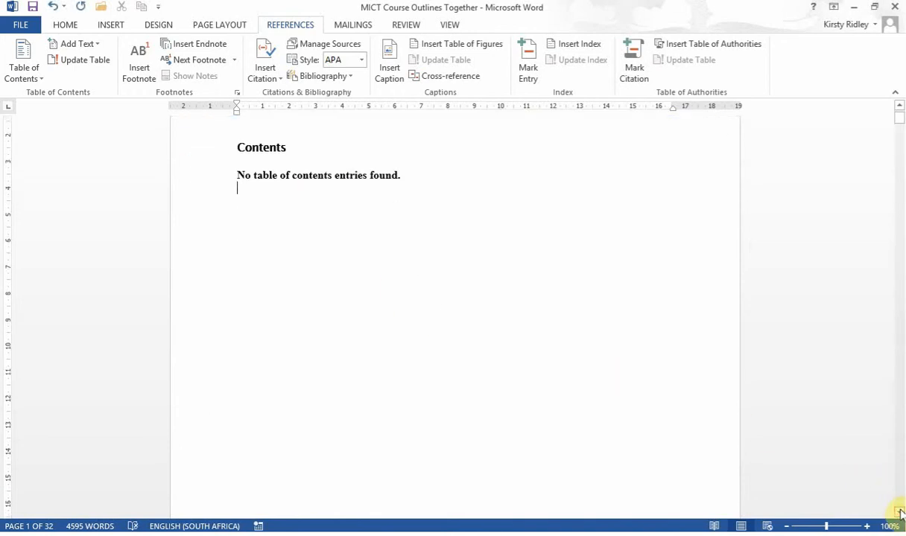
pyautogui.scroll(-8, 900, 513)
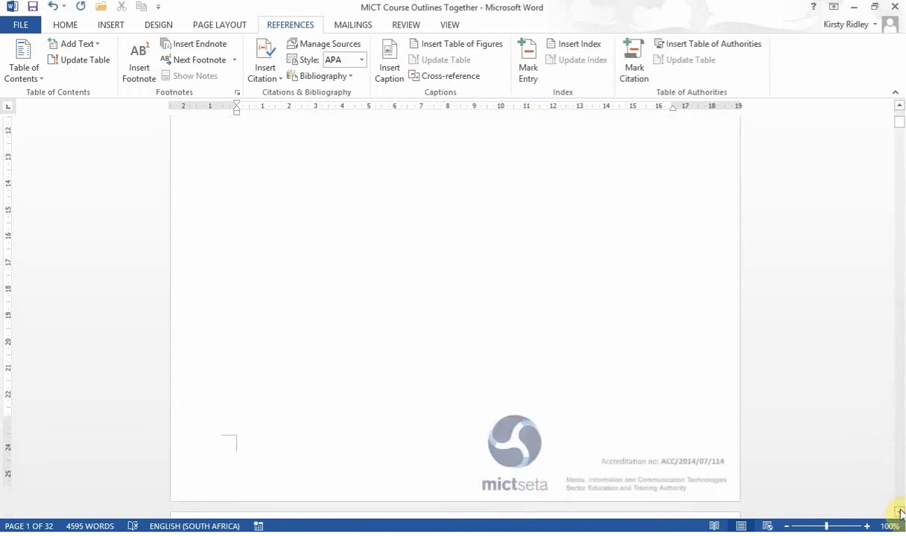
pyautogui.scroll(-5, 900, 514)
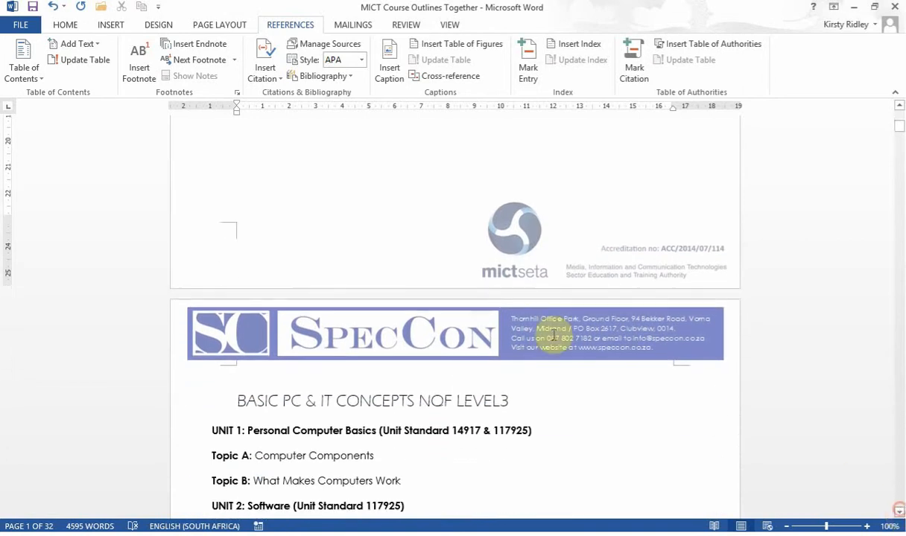
pyautogui.moveTo(516, 390); pyautogui.dragTo(228, 402)
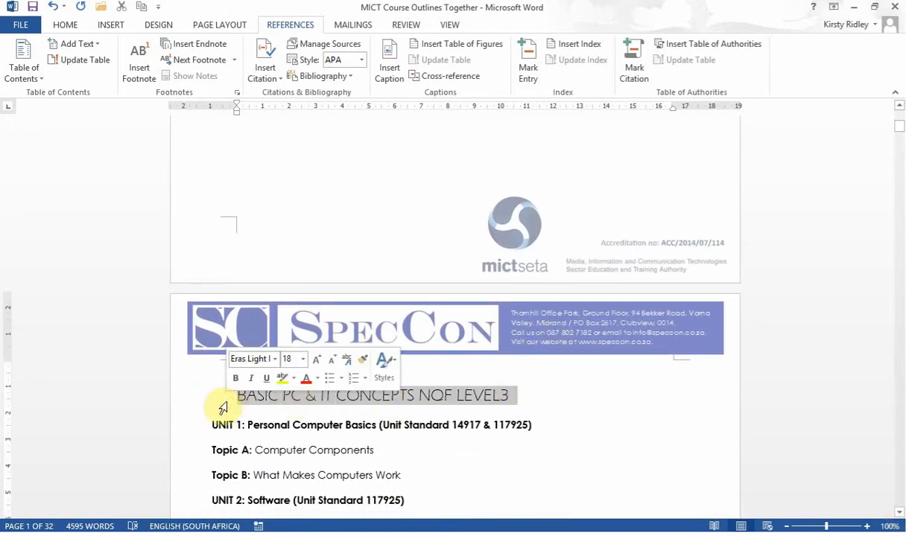
pyautogui.click(68, 27)
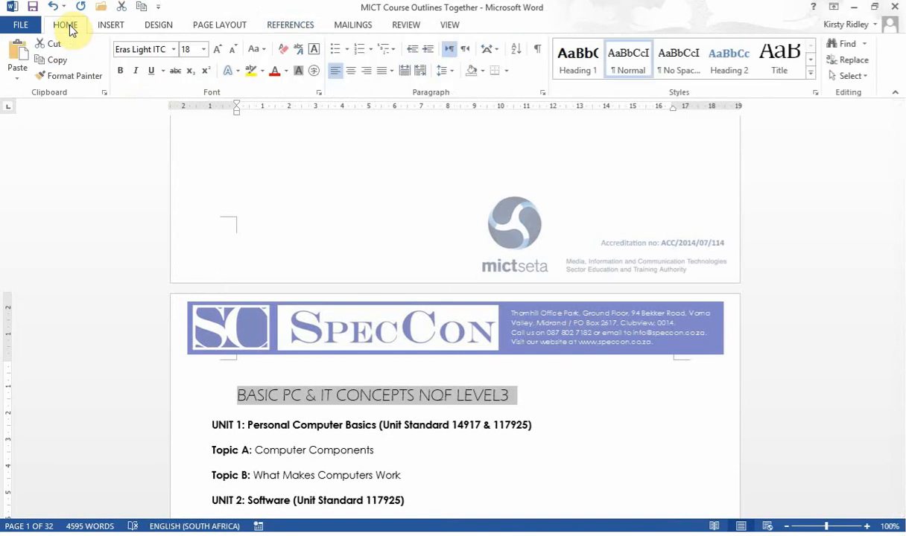
pyautogui.click(578, 73)
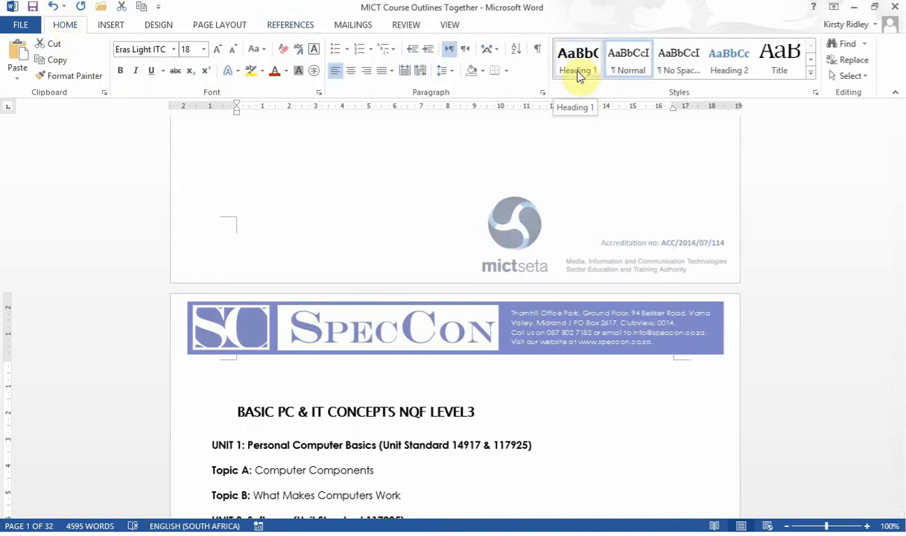
pyautogui.click(578, 73)
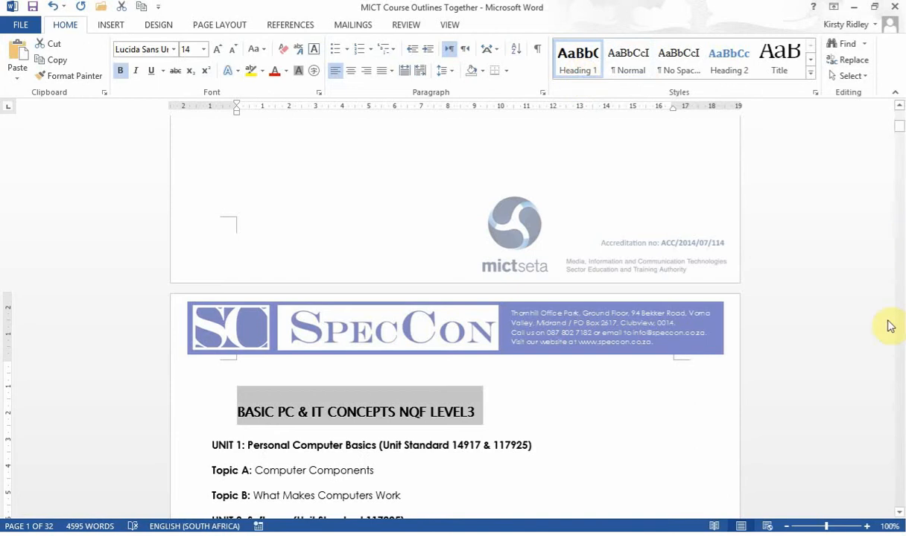
# - Update the table of contents on the first page to include the newly styled heading
pyautogui.moveTo(900, 128); pyautogui.dragTo(899, 116)
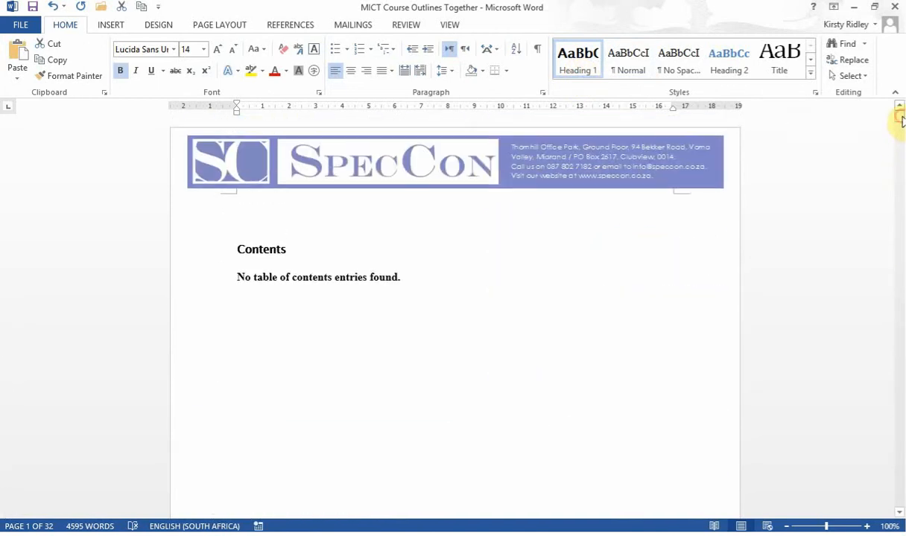
pyautogui.click(379, 325)
pyautogui.click(298, 255)
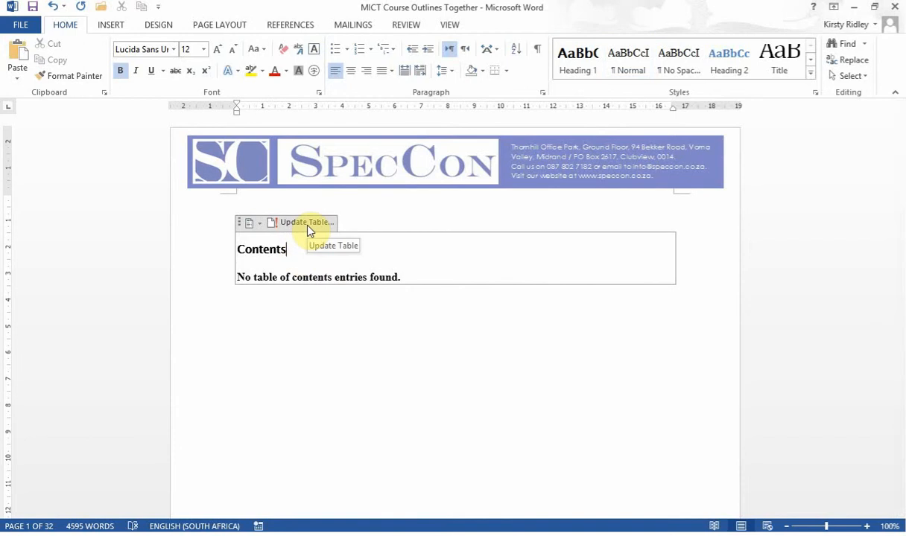
pyautogui.click(307, 225)
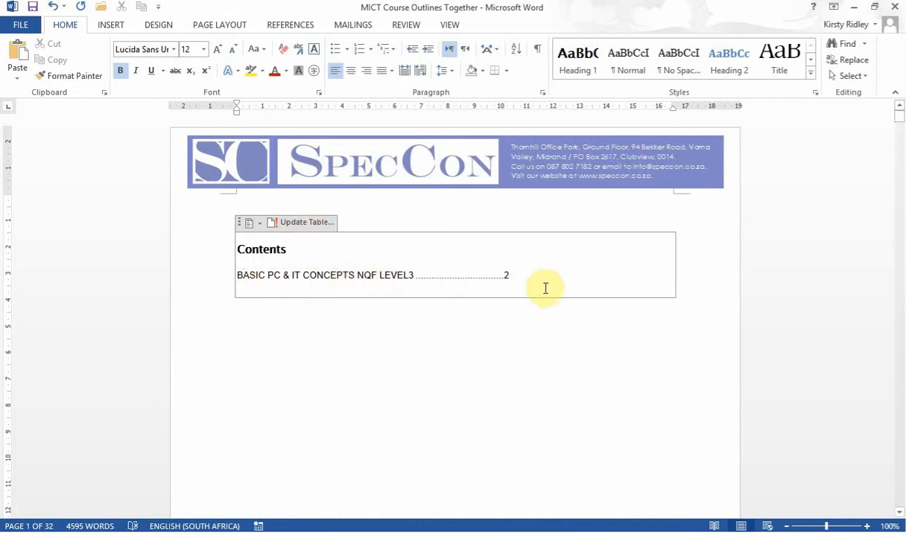
pyautogui.click(547, 360)
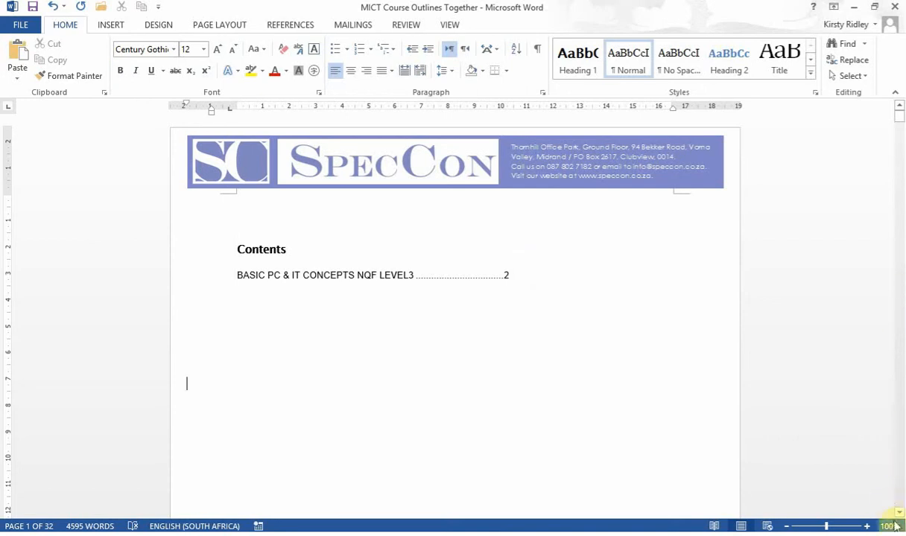
# - Delete the blank lines above the COMMUNICATIONS title on page 4
pyautogui.scroll(-2, 897, 509)
pyautogui.scroll(-8, 899, 513)
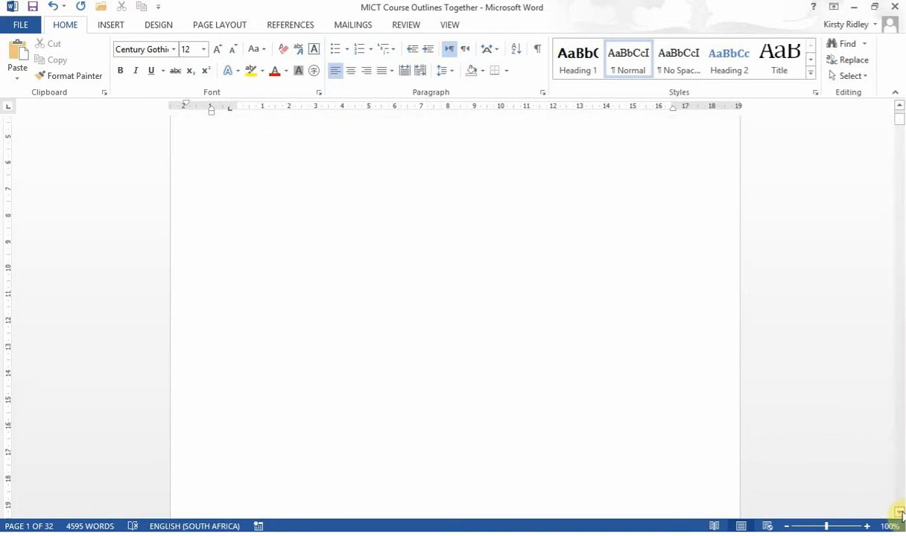
pyautogui.scroll(-7, 899, 513)
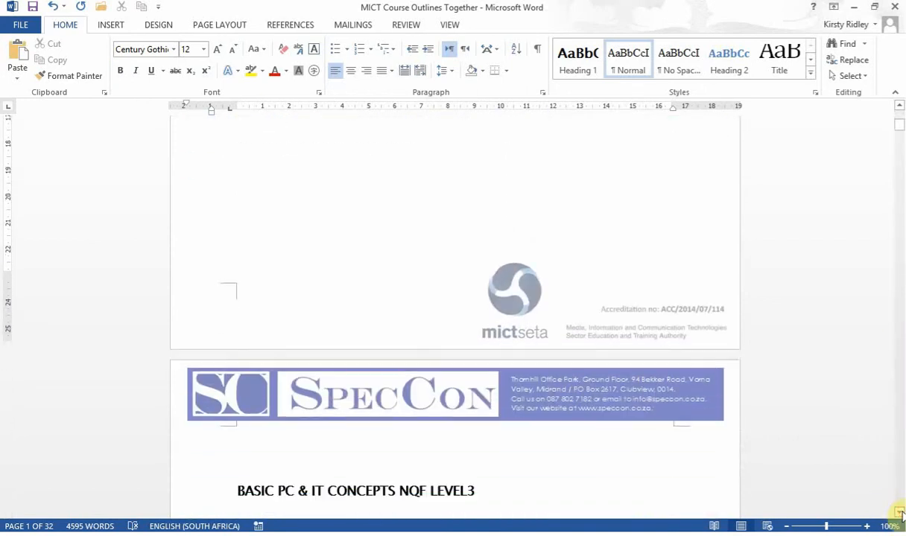
pyautogui.click(430, 309)
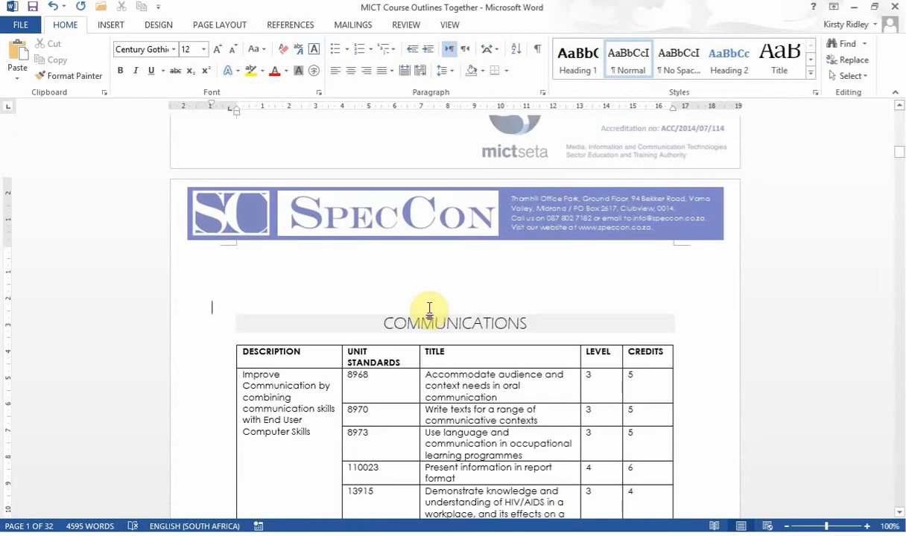
pyautogui.press('Delete')
pyautogui.press('Delete')
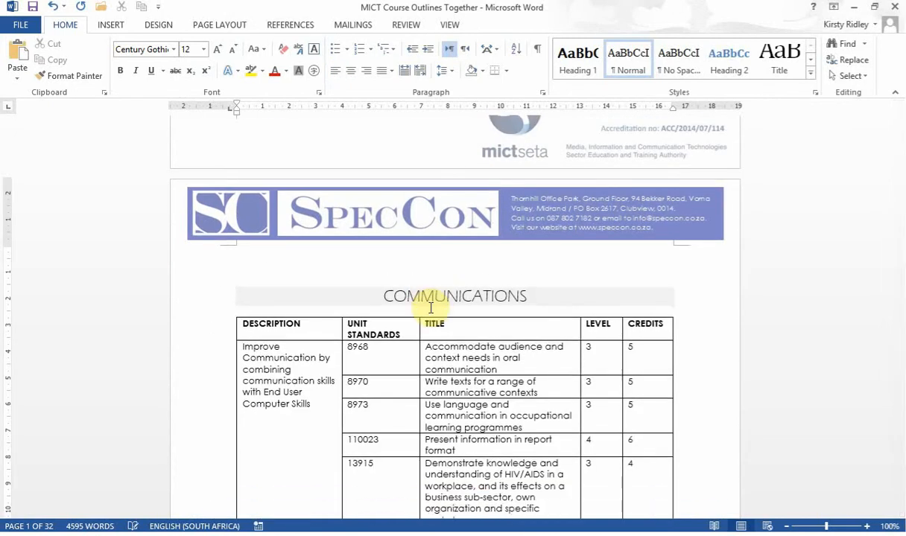
# - Mark the COMMUNICATIONS title on page 4 as Level 1 text for the table of contents and delete the blank line above it
pyautogui.click(523, 296)
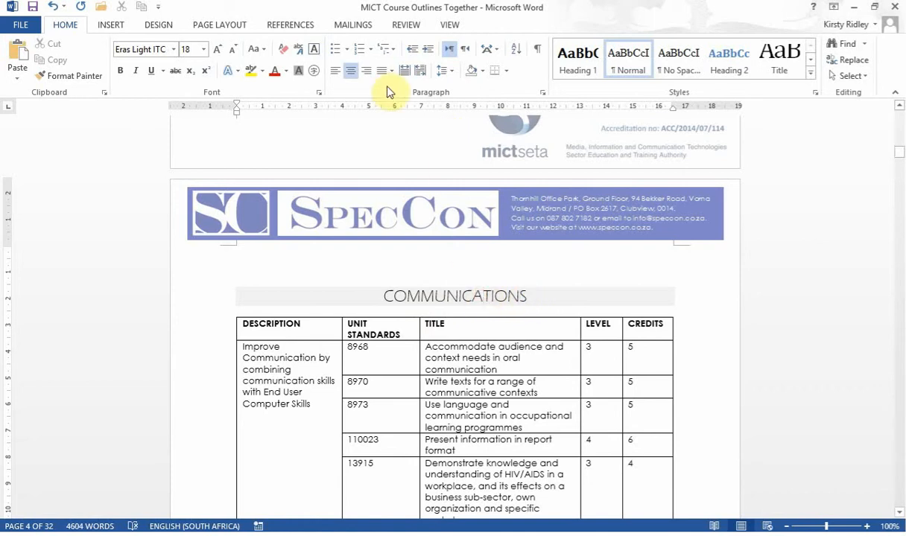
pyautogui.click(314, 27)
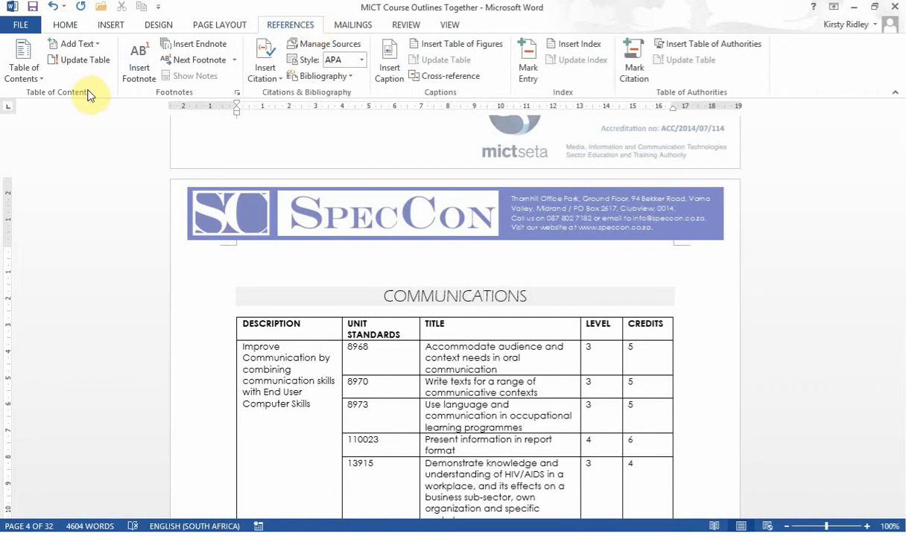
pyautogui.click(99, 50)
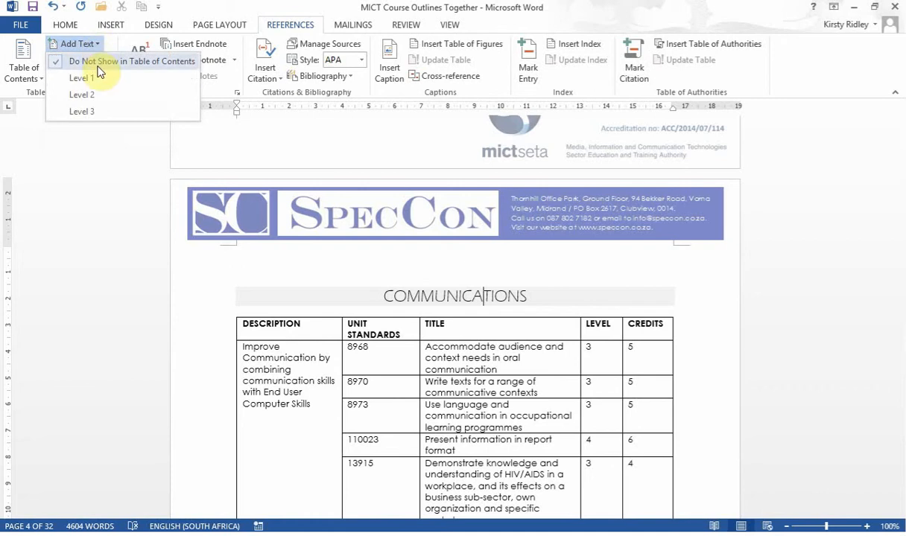
pyautogui.click(99, 81)
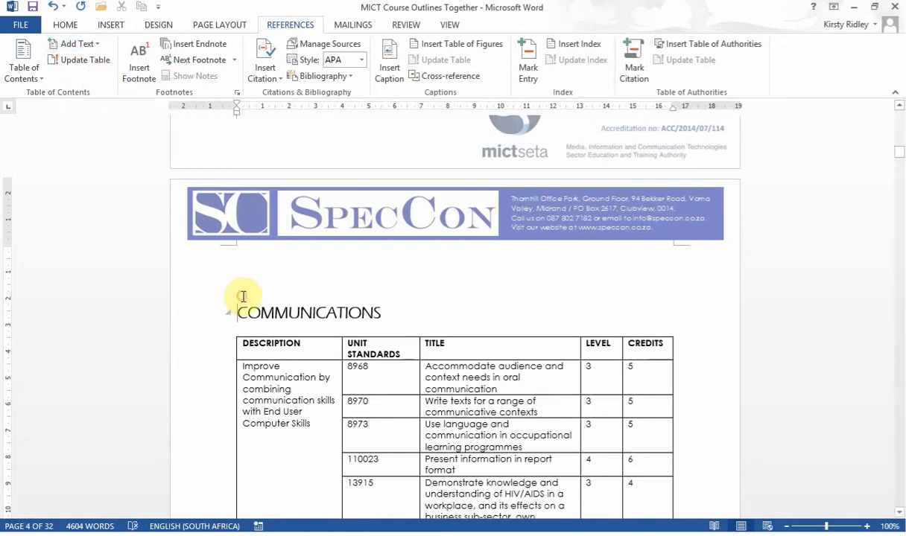
pyautogui.press('BackSpace')
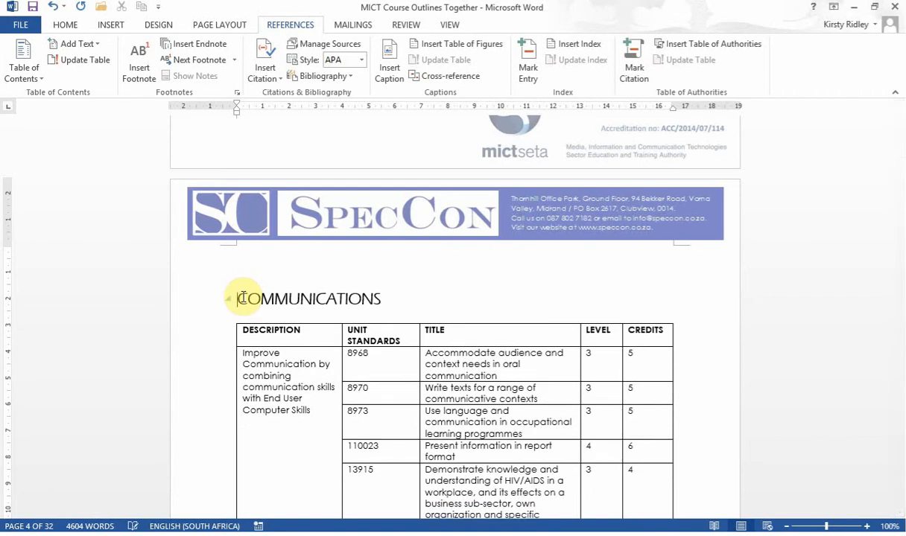
# - Apply light grey paragraph shading to the COMMUNICATIONS title on page 4
pyautogui.moveTo(242, 298); pyautogui.dragTo(387, 299)
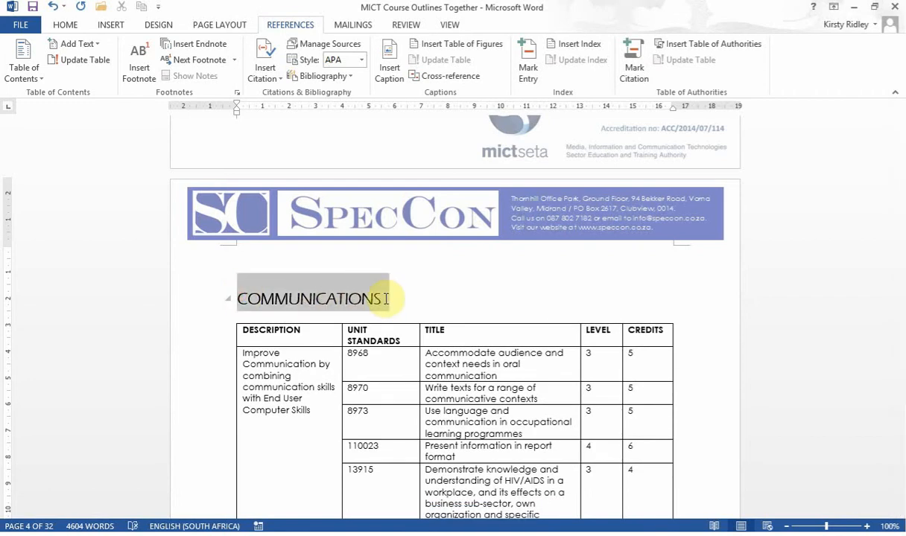
pyautogui.click(72, 26)
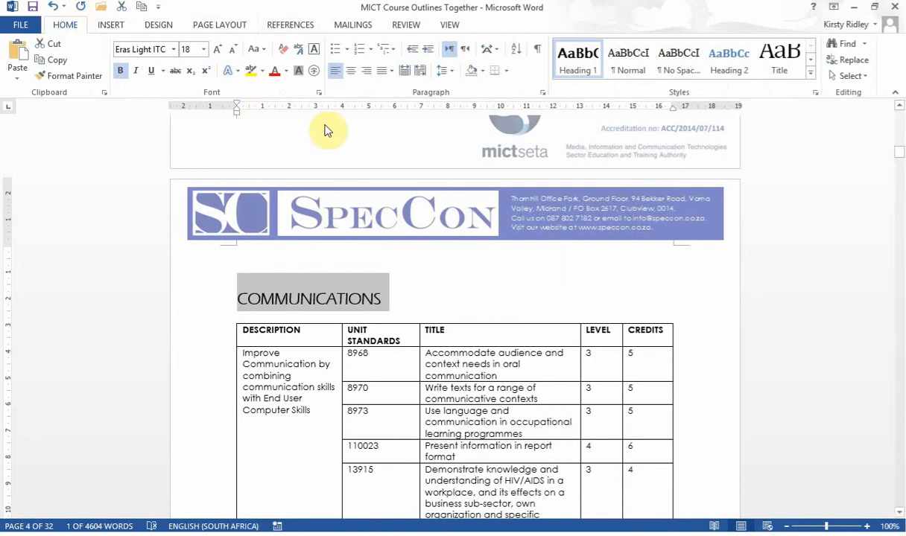
pyautogui.click(482, 73)
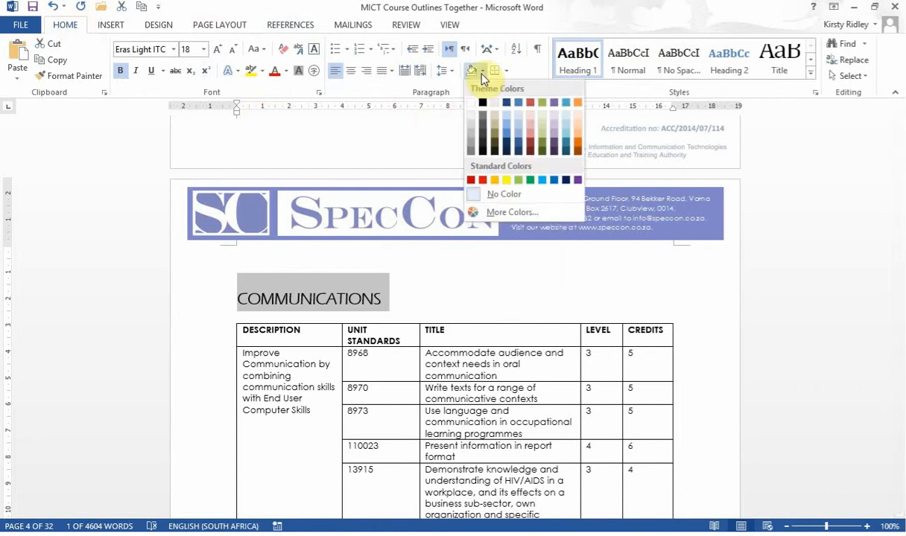
pyautogui.click(474, 119)
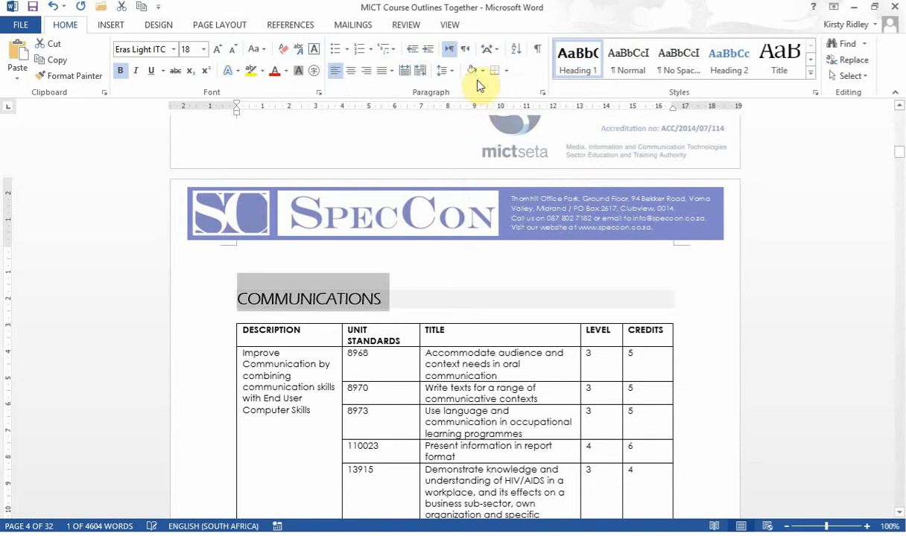
pyautogui.click(569, 265)
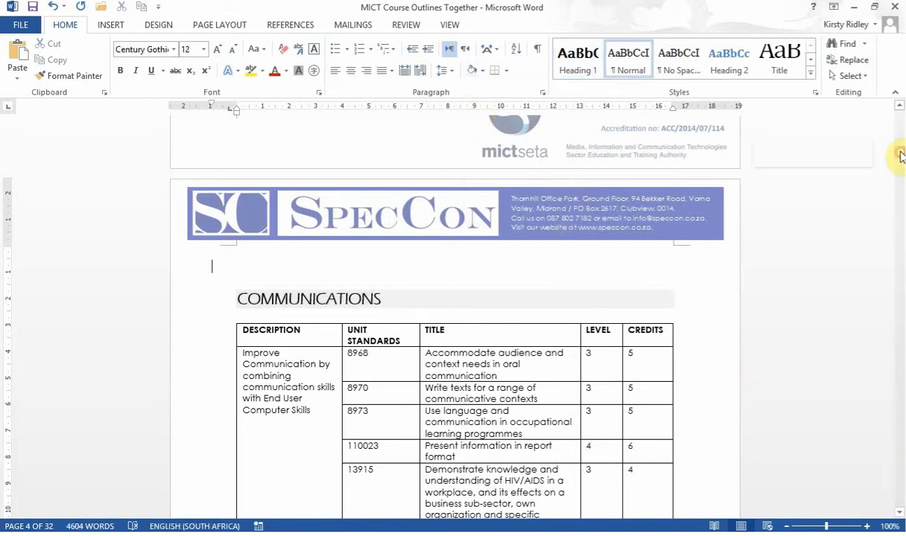
# - Update the entire table of contents on the first page to include the COMMUNICATIONS heading
pyautogui.moveTo(899, 152); pyautogui.dragTo(896, 115)
pyautogui.click(476, 275)
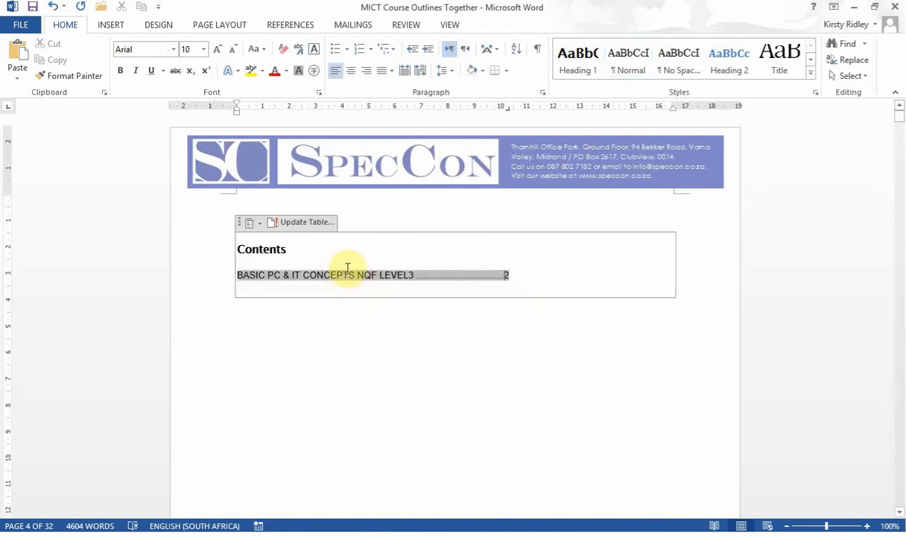
pyautogui.click(307, 222)
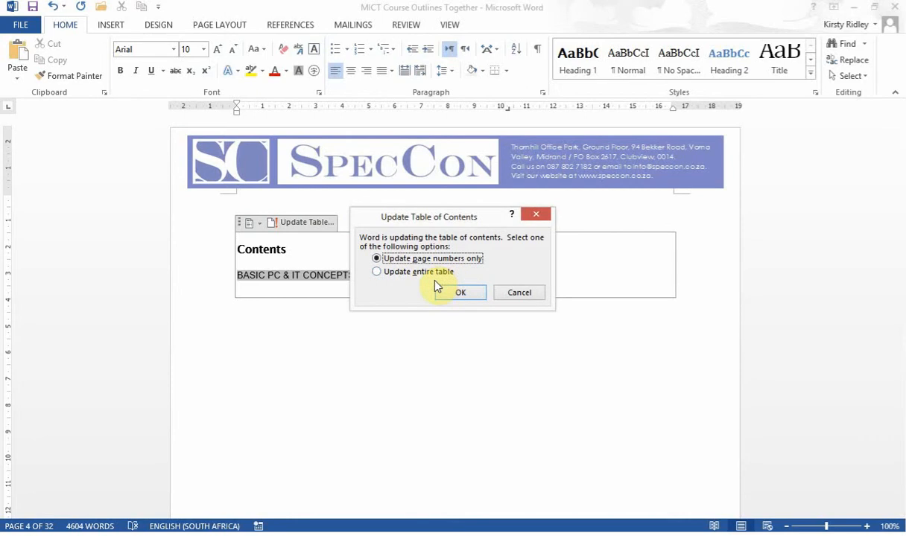
pyautogui.click(412, 272)
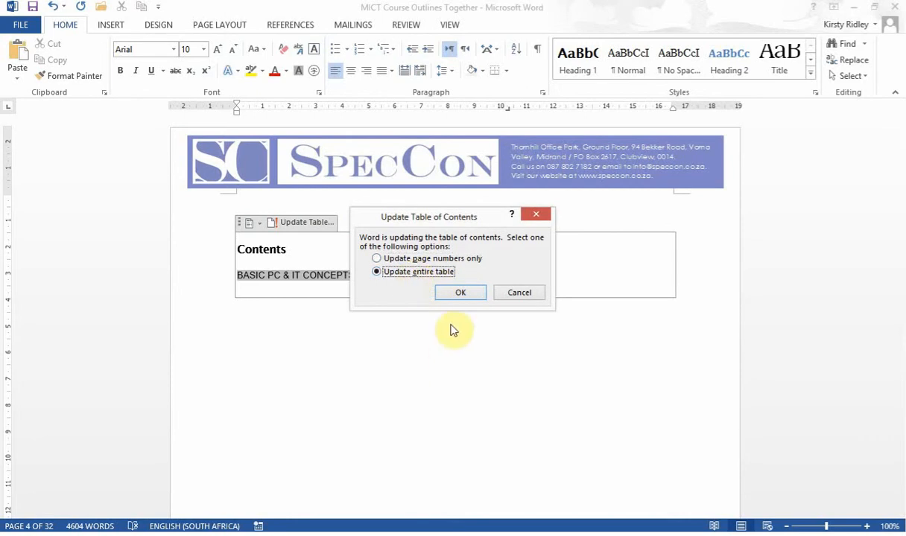
pyautogui.click(461, 294)
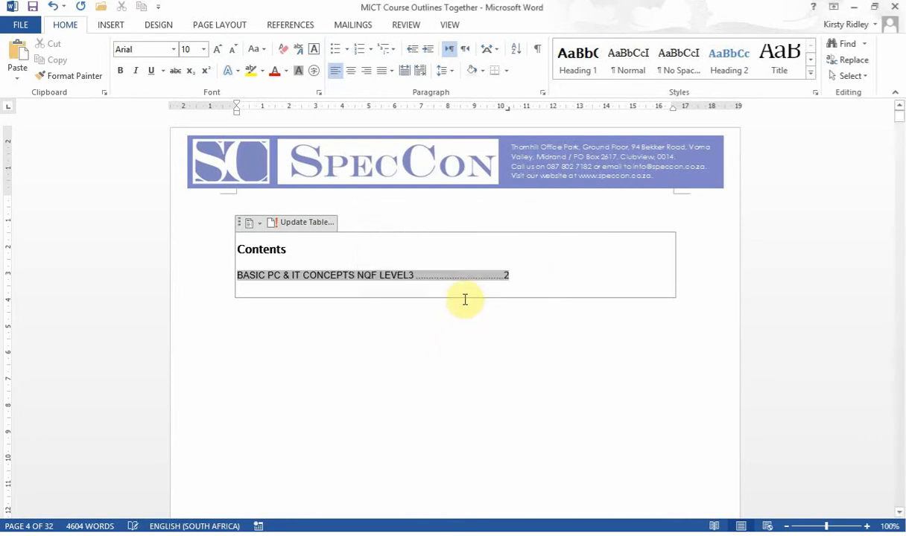
pyautogui.click(547, 305)
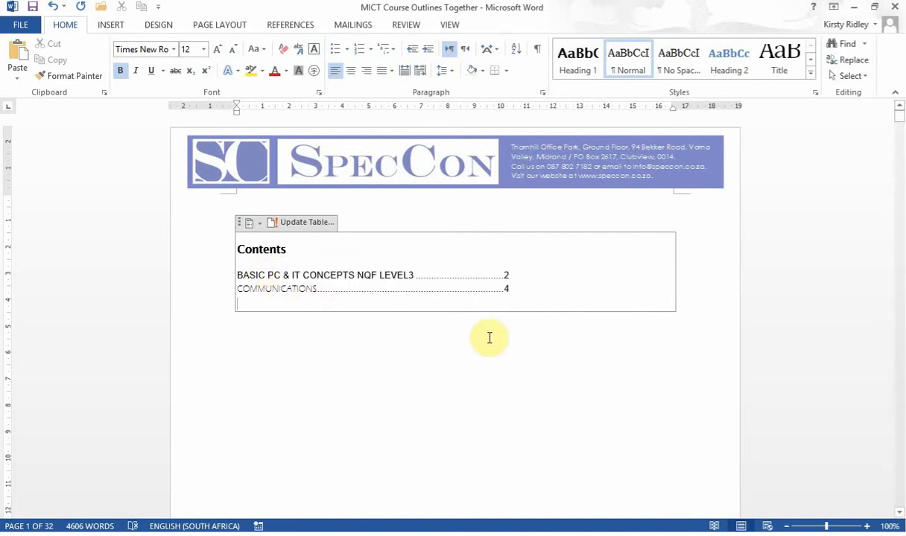
# - Set the font of the whole table of contents, including its Contents title, to Century Gothic and remove the bold formatting
pyautogui.click(239, 251)
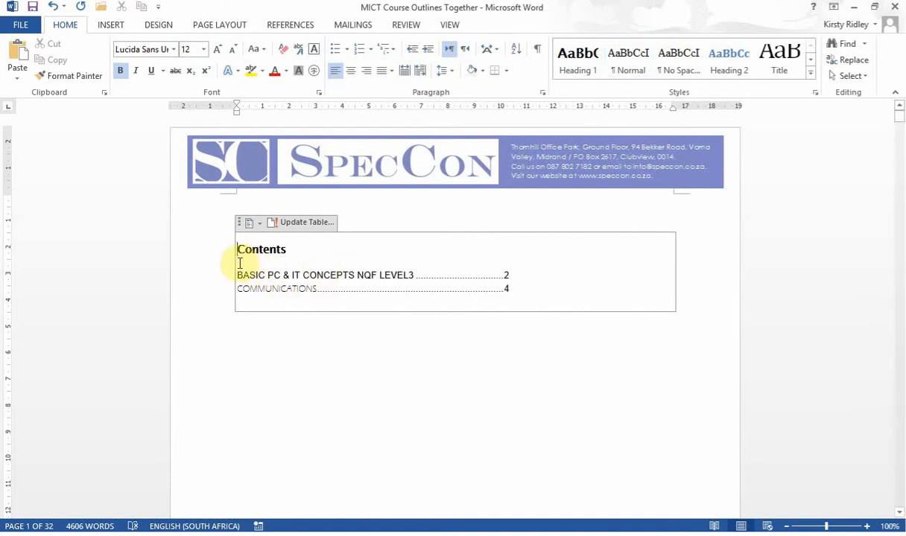
pyautogui.moveTo(238, 251); pyautogui.dragTo(421, 299)
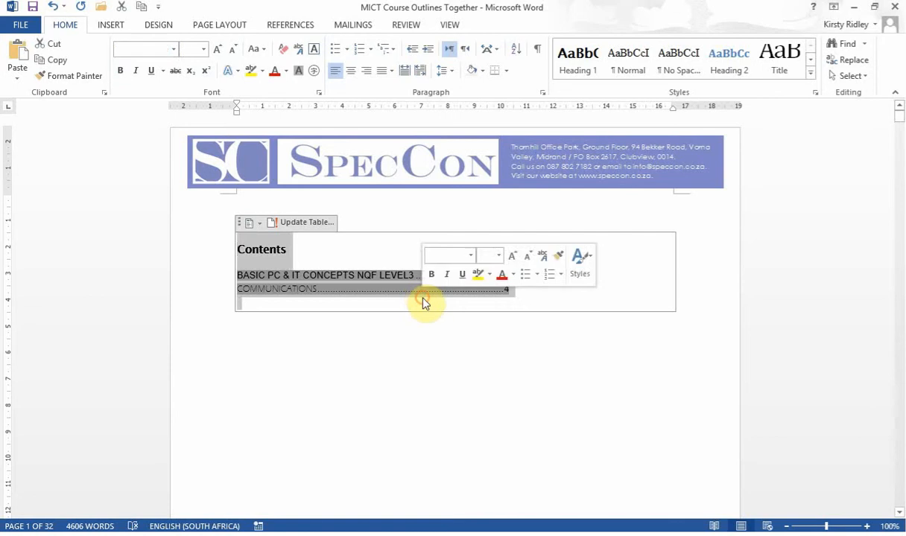
pyautogui.click(173, 49)
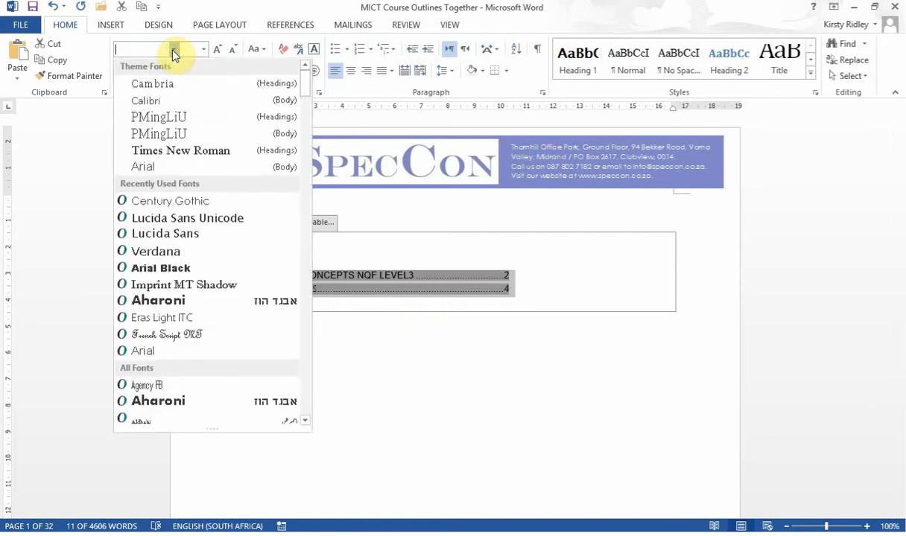
pyautogui.click(185, 201)
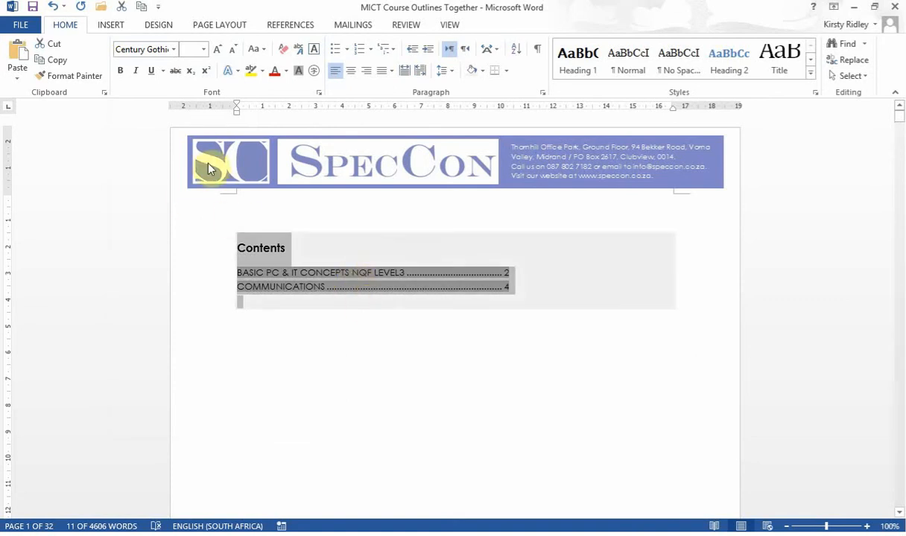
pyautogui.click(125, 78)
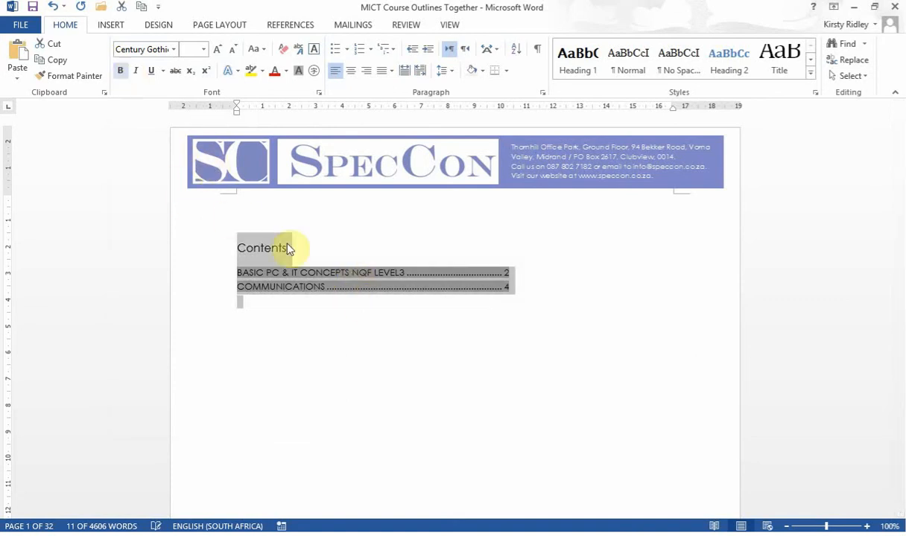
pyautogui.click(341, 325)
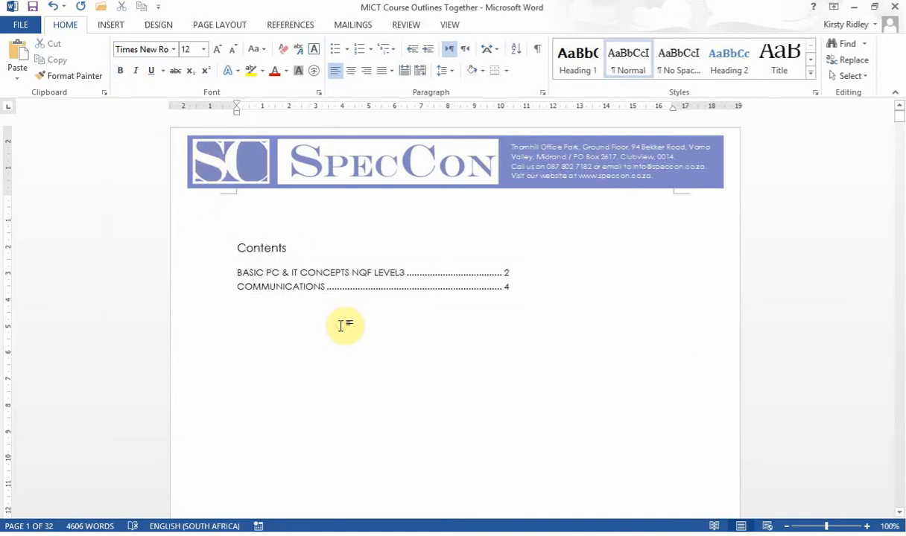
# - Apply the Heading 1 style to the title MATHEMATICAL LITERACY on page 7
pyautogui.click(899, 128)
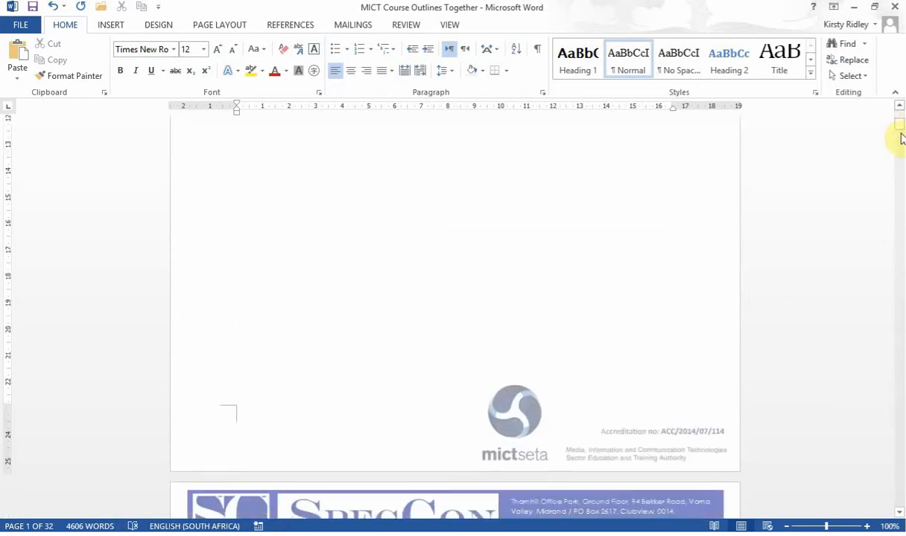
pyautogui.moveTo(900, 137); pyautogui.dragTo(849, 191)
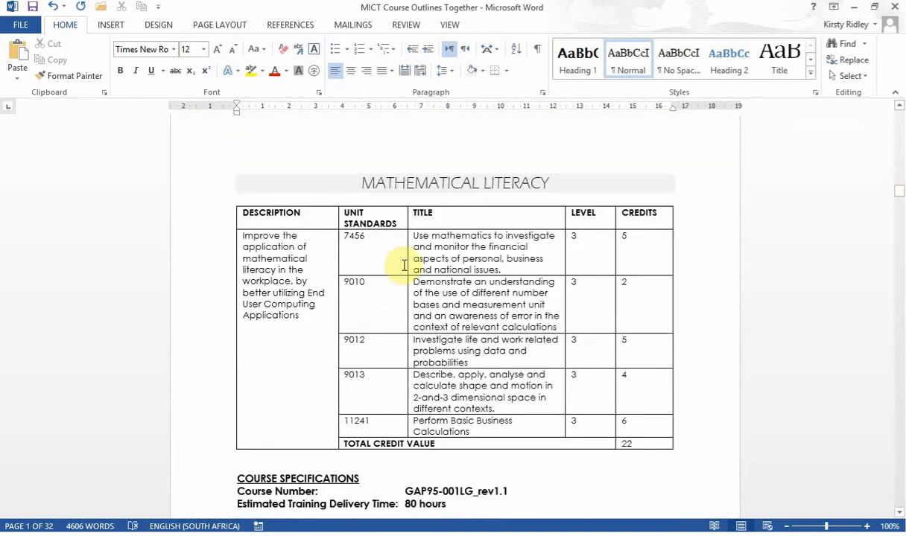
pyautogui.click(354, 181)
pyautogui.click(576, 67)
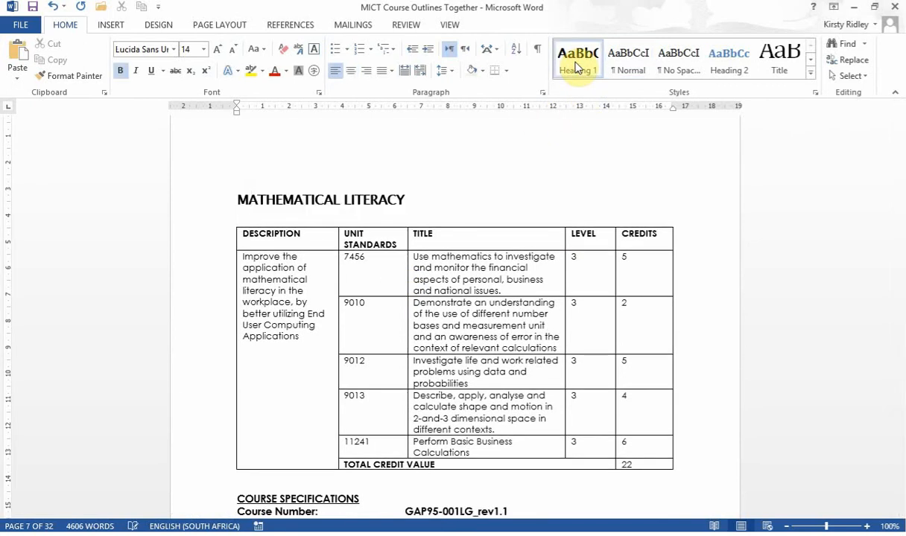
# - Delete the blank lines above the MATHEMATICAL LITERACY heading
pyautogui.press('BackSpace')
pyautogui.press('BackSpace')
pyautogui.press('BackSpace')
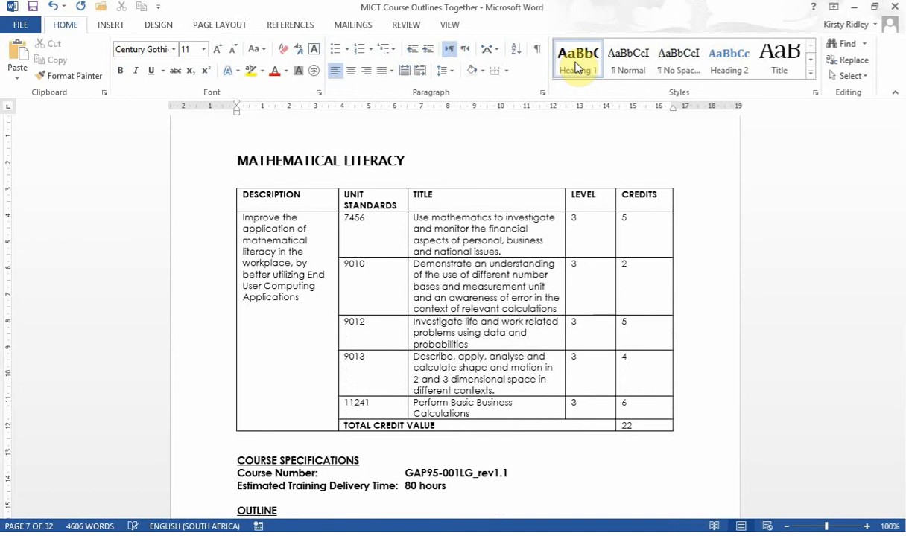
pyautogui.press('BackSpace')
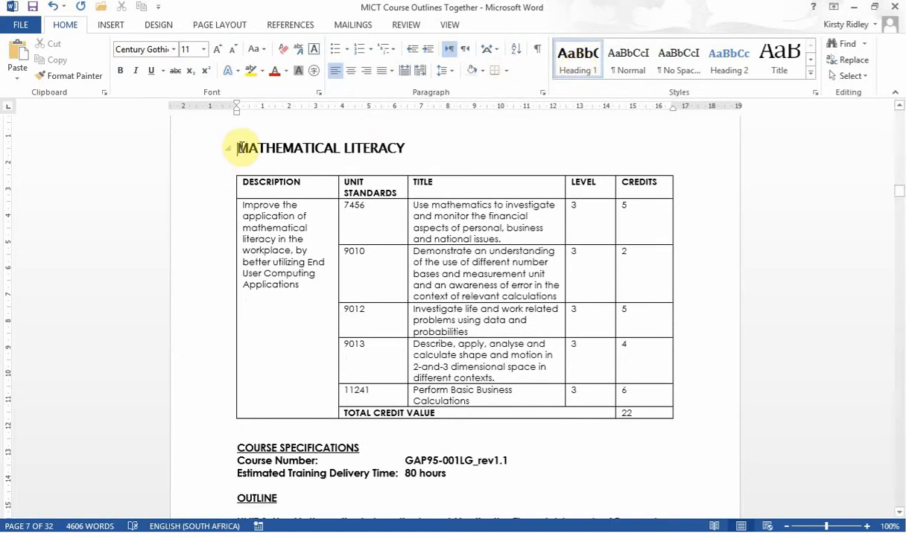
# - Apply the same light grey paragraph shading to the MATHEMATICAL LITERACY heading
pyautogui.keyDown('shift'); pyautogui.click(415, 141); pyautogui.keyUp('shift')
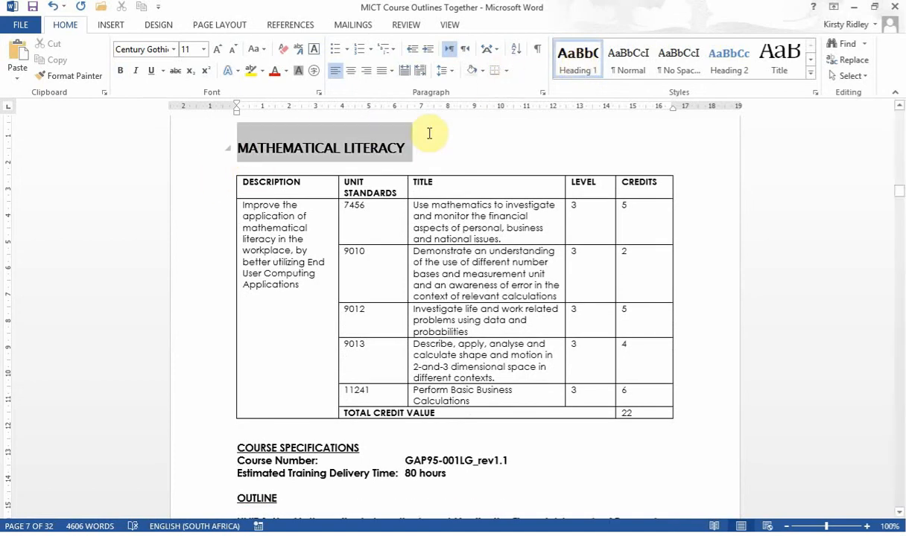
pyautogui.click(477, 76)
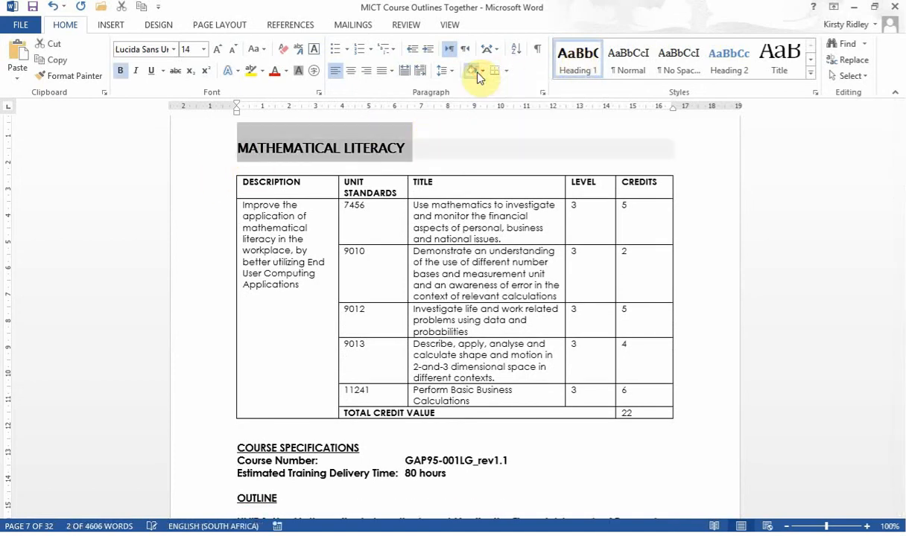
pyautogui.click(499, 132)
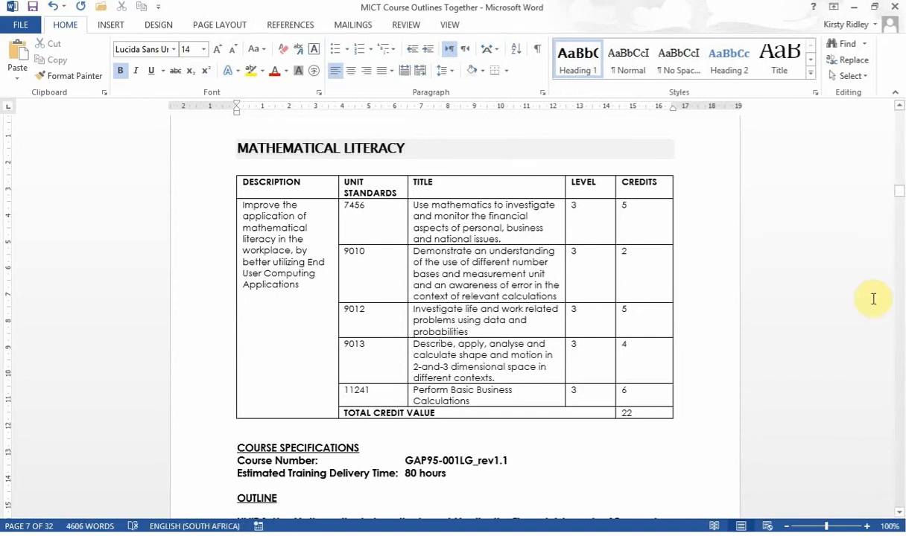
# - Update the entire table of contents on the first page to include the MATHEMATICAL LITERACY heading
pyautogui.moveTo(899, 195); pyautogui.dragTo(900, 115)
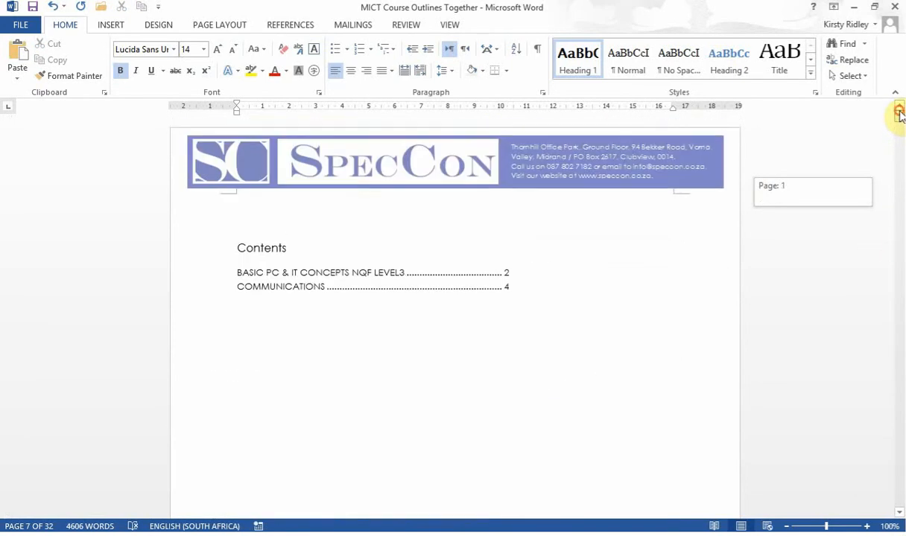
pyautogui.click(475, 283)
pyautogui.click(474, 283)
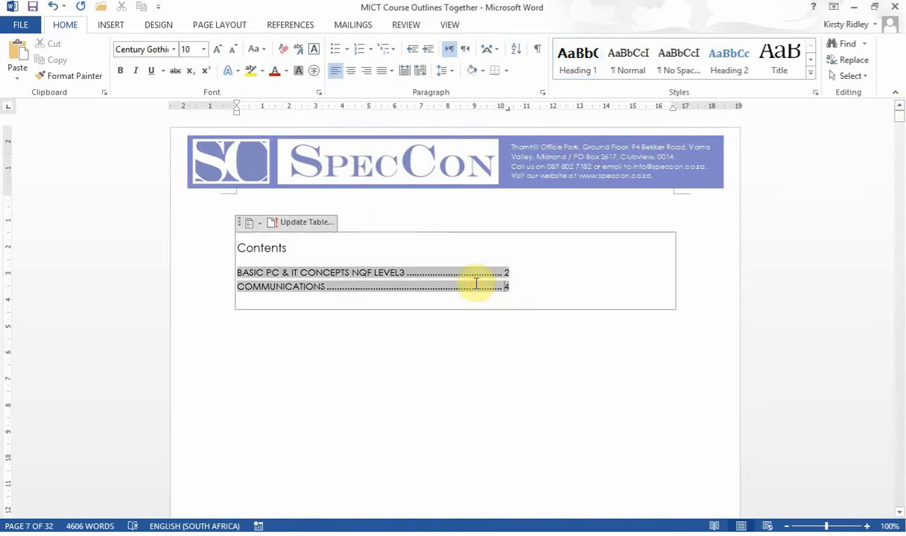
pyautogui.click(302, 223)
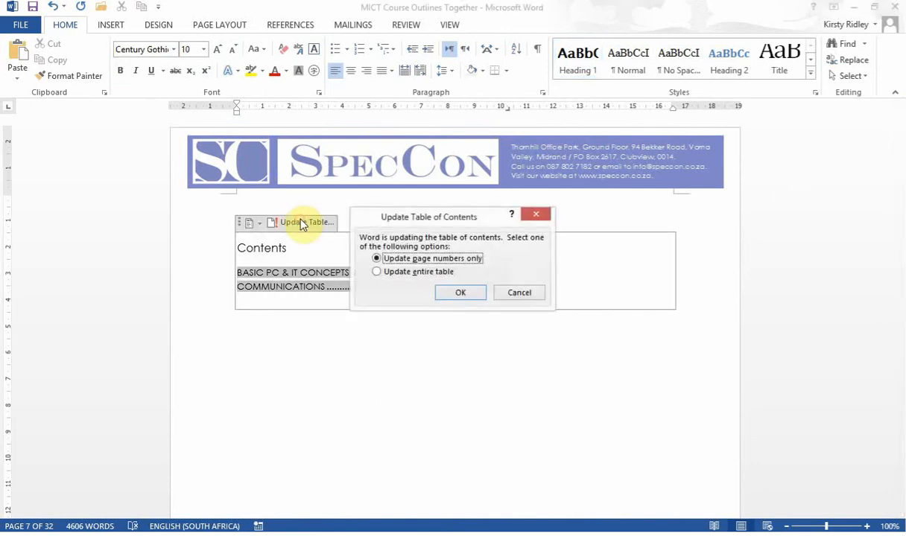
pyautogui.click(414, 275)
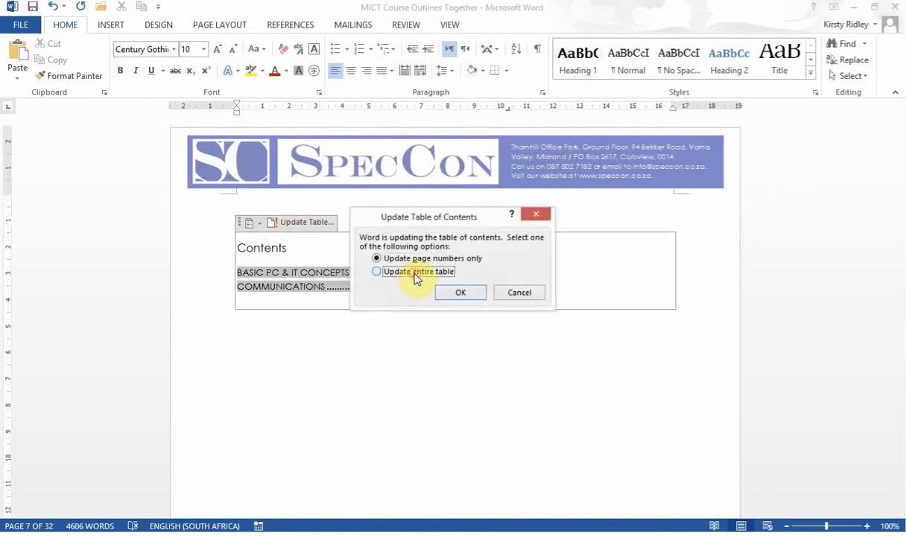
pyautogui.click(462, 294)
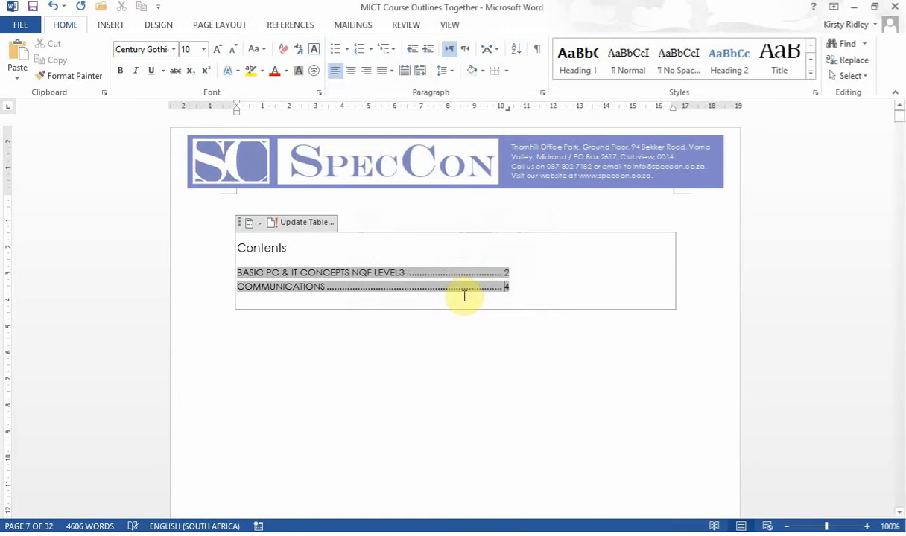
pyautogui.click(464, 311)
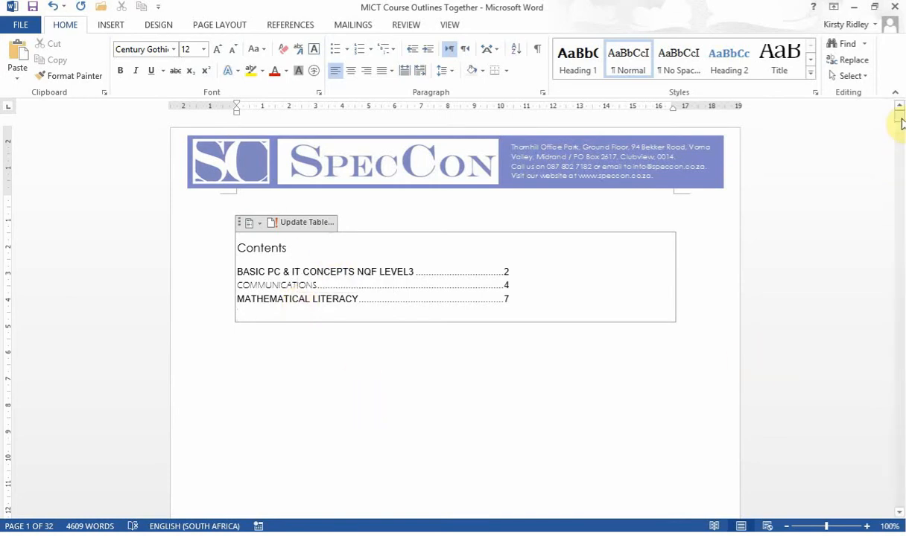
# - Add the title MICROSOFT OFFICE ACCESS 2010 – LEVEL 1 on page 9 to the table of contents text as Level 1
pyautogui.moveTo(900, 122); pyautogui.dragTo(900, 215)
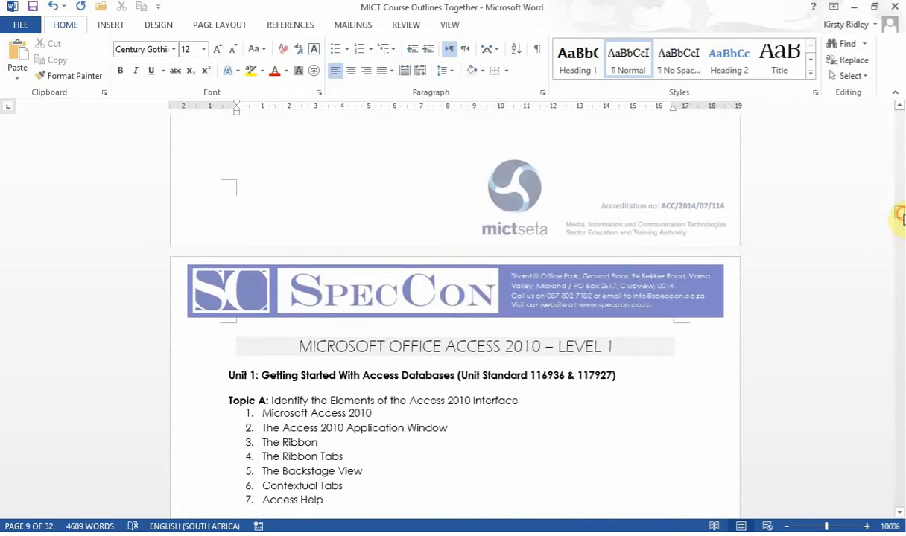
pyautogui.click(290, 347)
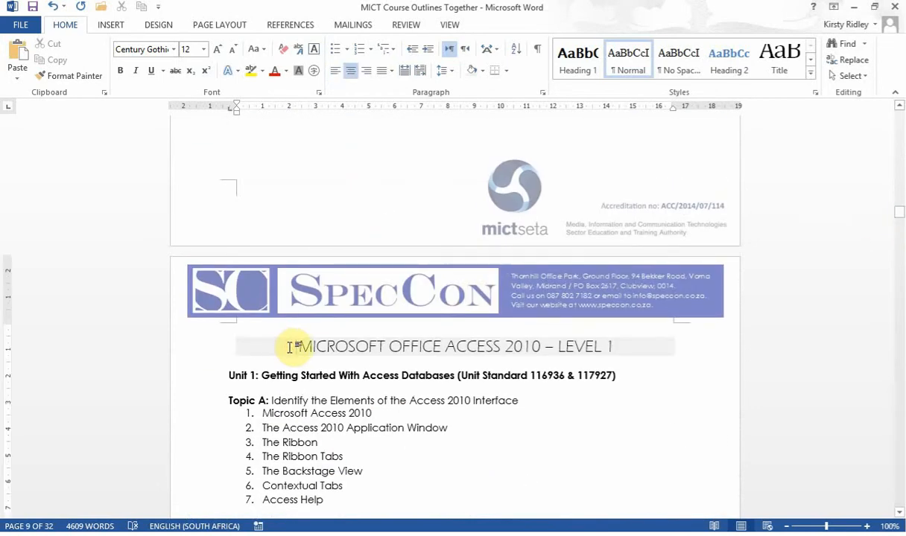
pyautogui.click(294, 25)
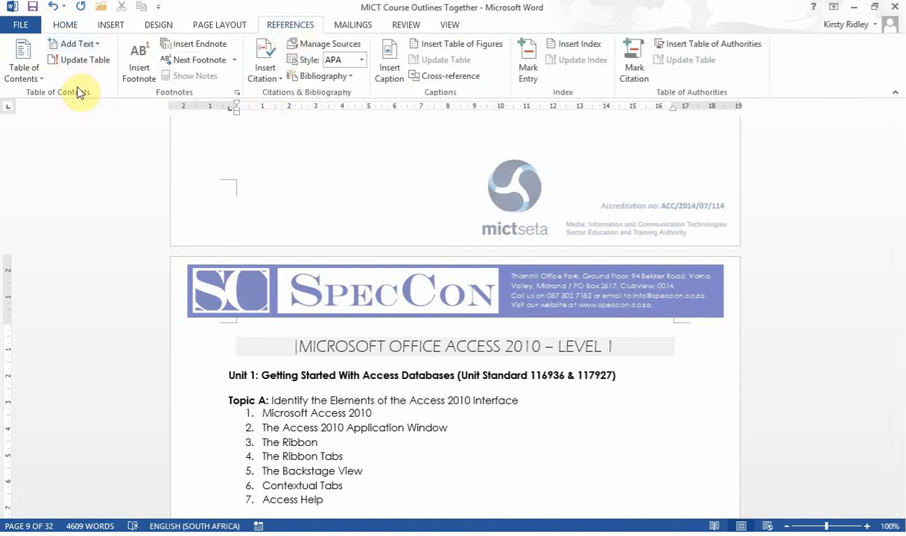
pyautogui.click(102, 46)
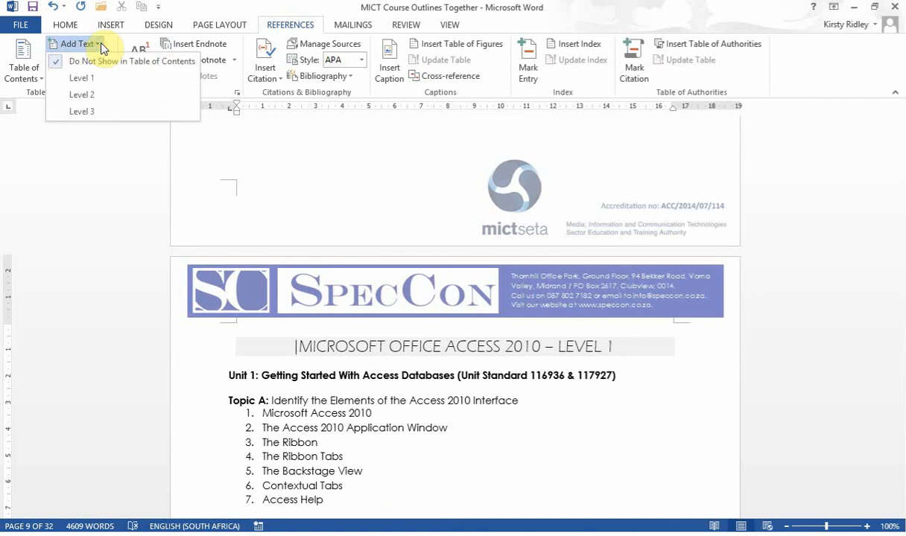
pyautogui.click(103, 78)
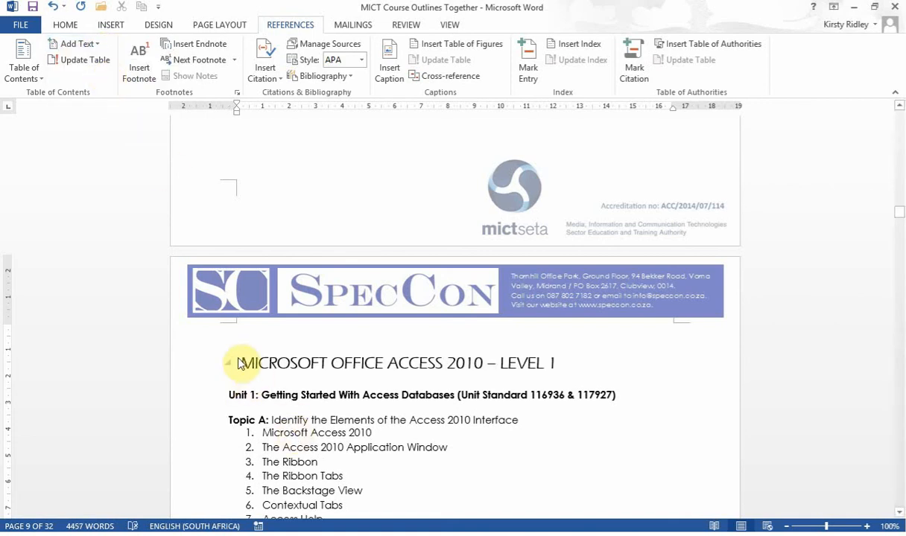
# - Apply light grey shading across the full paragraph of the MICROSOFT OFFICE ACCESS 2010 – LEVEL 1 heading
pyautogui.moveTo(242, 359); pyautogui.dragTo(633, 356)
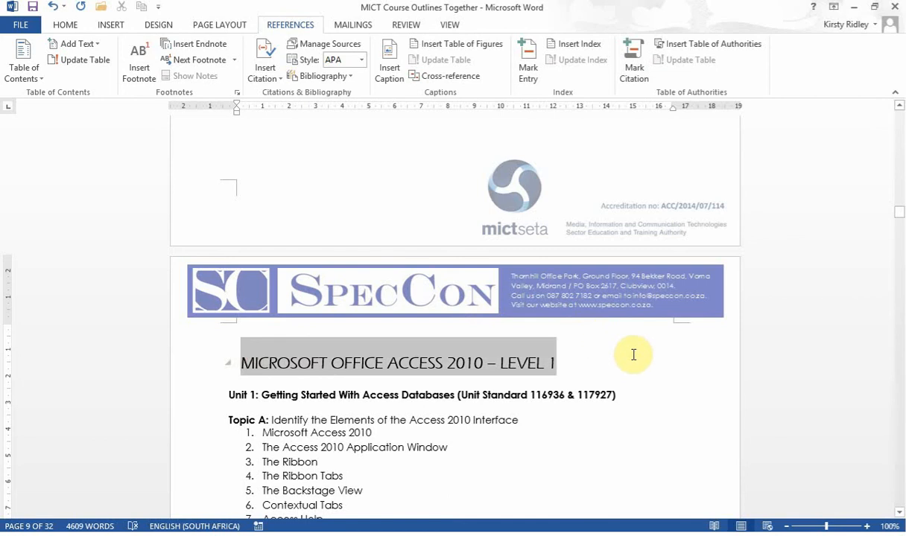
pyautogui.click(67, 25)
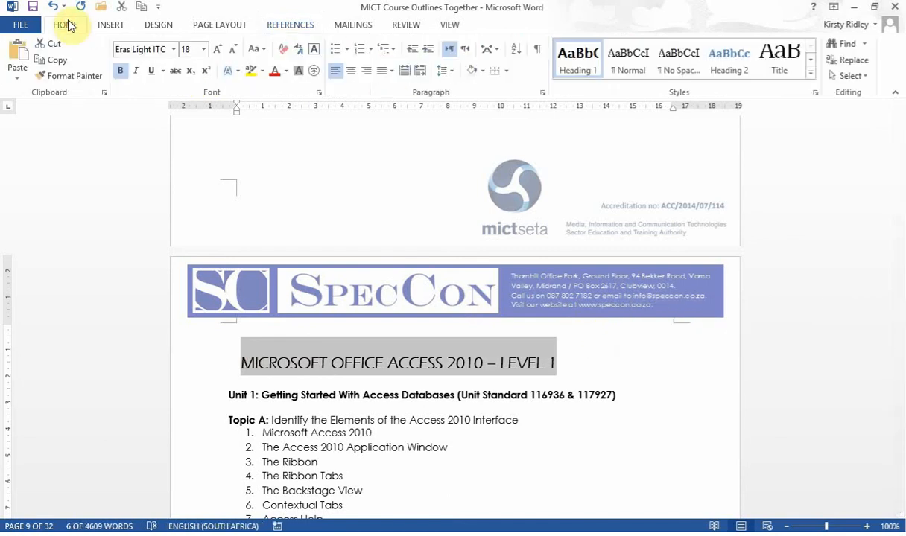
pyautogui.click(470, 74)
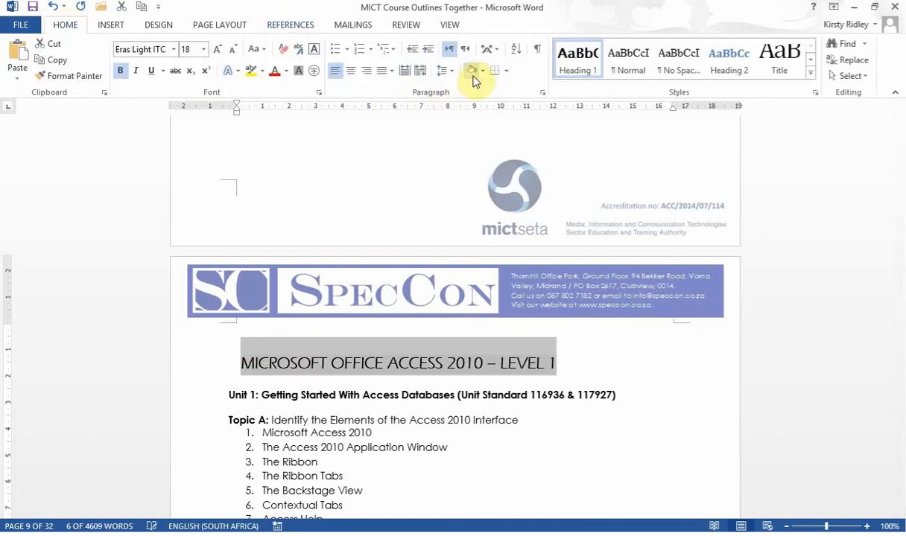
pyautogui.click(612, 376)
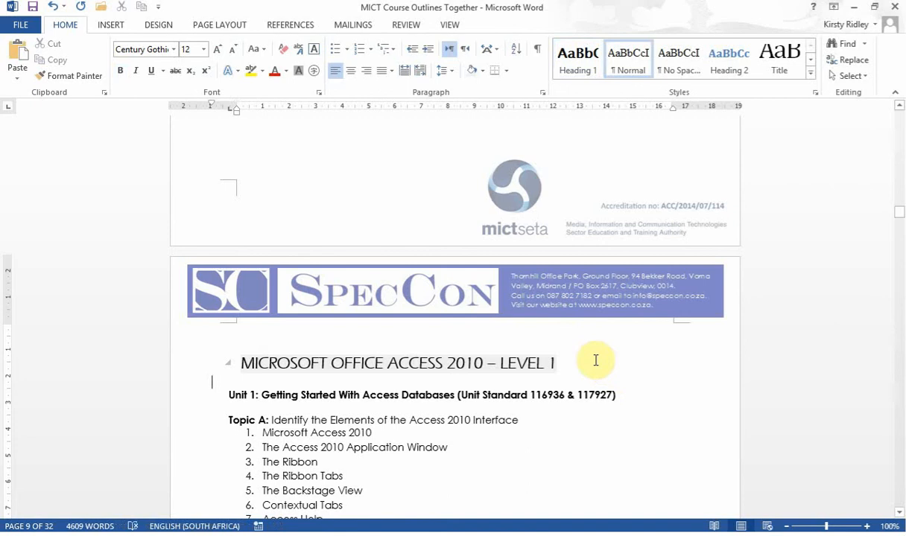
pyautogui.click(498, 363)
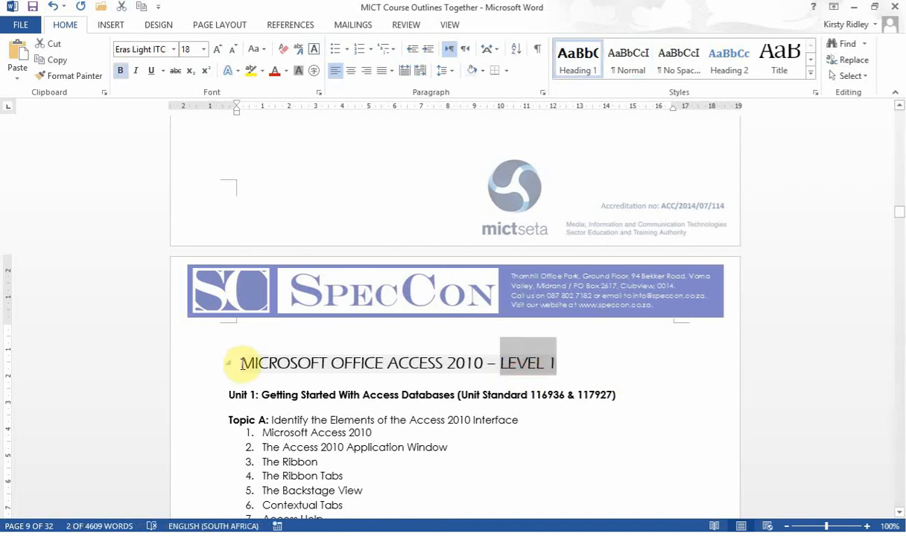
pyautogui.moveTo(231, 363)
pyautogui.mouseDown()
pyautogui.moveTo(516, 377)
pyautogui.moveTo(572, 364)
pyautogui.mouseUp()
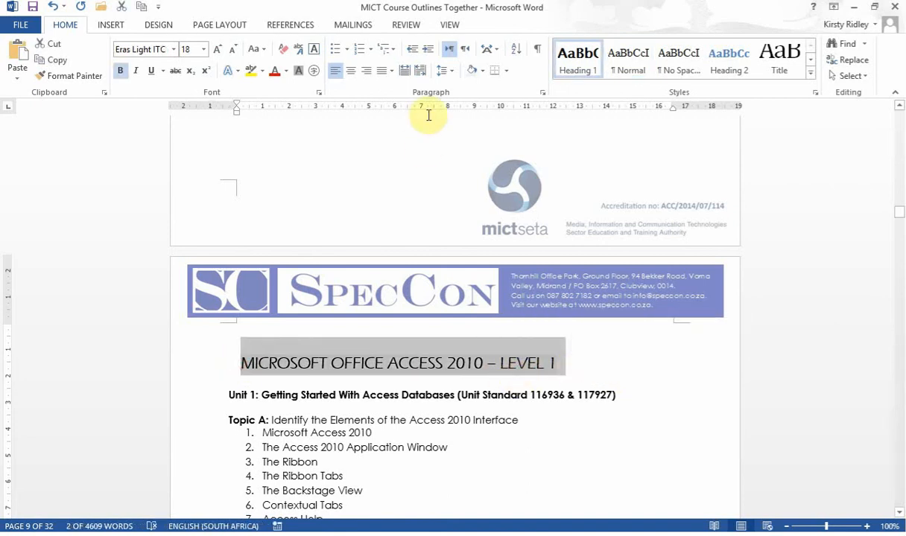
pyautogui.click(471, 71)
pyautogui.click(602, 448)
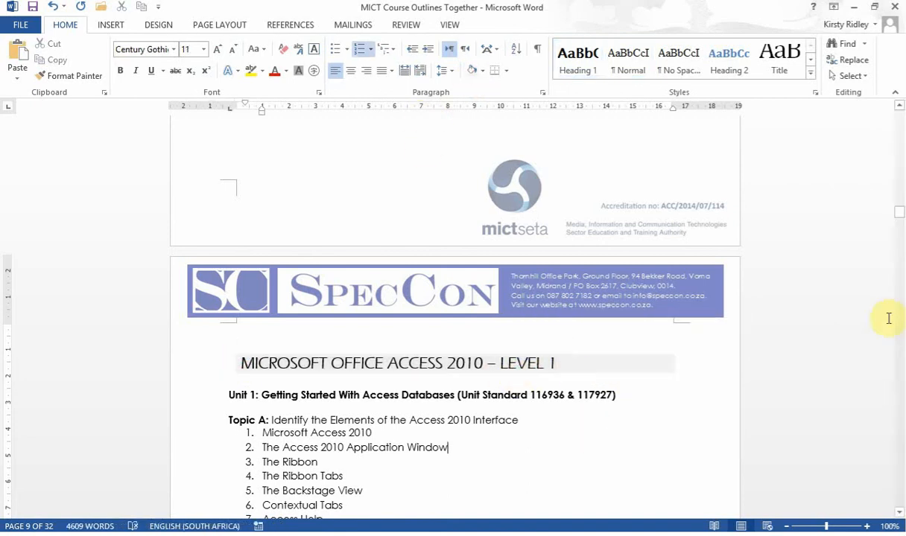
# - Update only the page numbers of the table of contents on the first page
pyautogui.moveTo(900, 222); pyautogui.dragTo(899, 117)
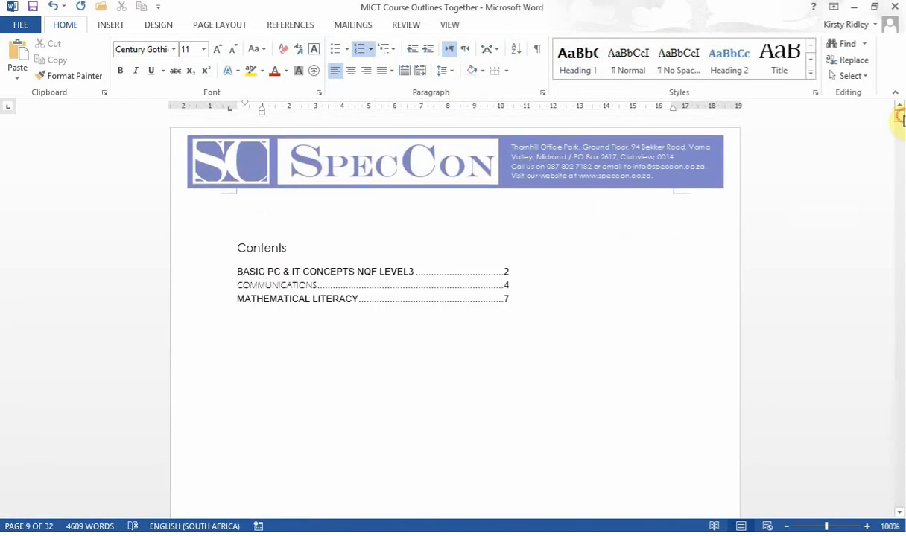
pyautogui.click(413, 289)
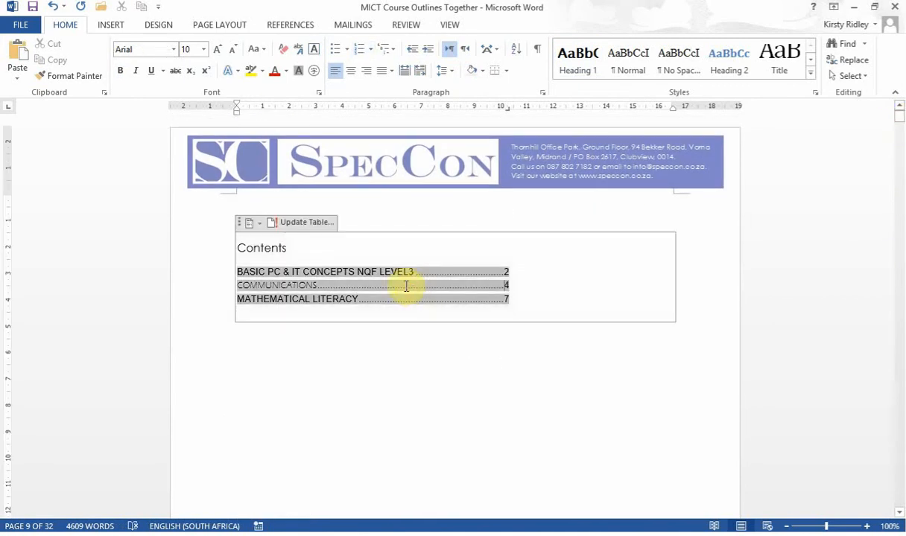
pyautogui.click(324, 228)
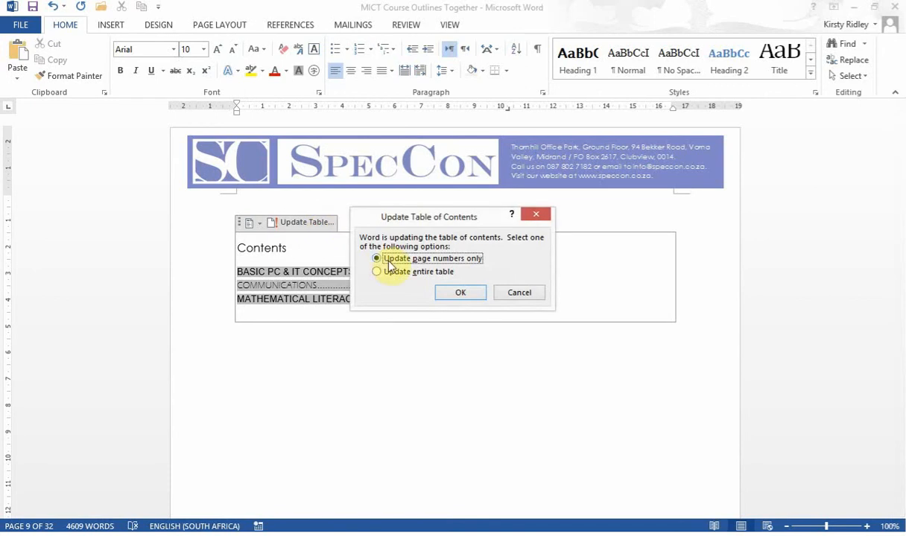
pyautogui.click(460, 292)
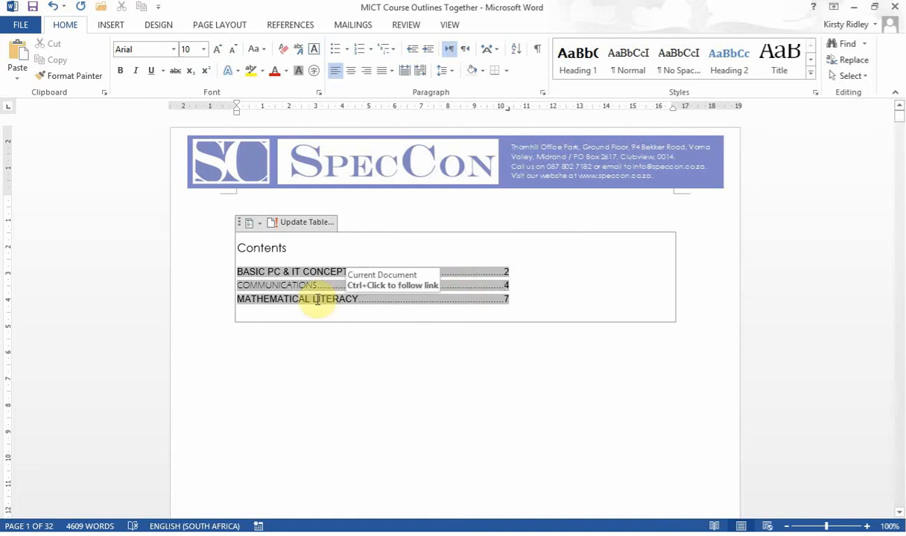
# - Update the entire table of contents to include the MICROSOFT OFFICE ACCESS 2010 – LEVEL 1 heading
pyautogui.click(295, 226)
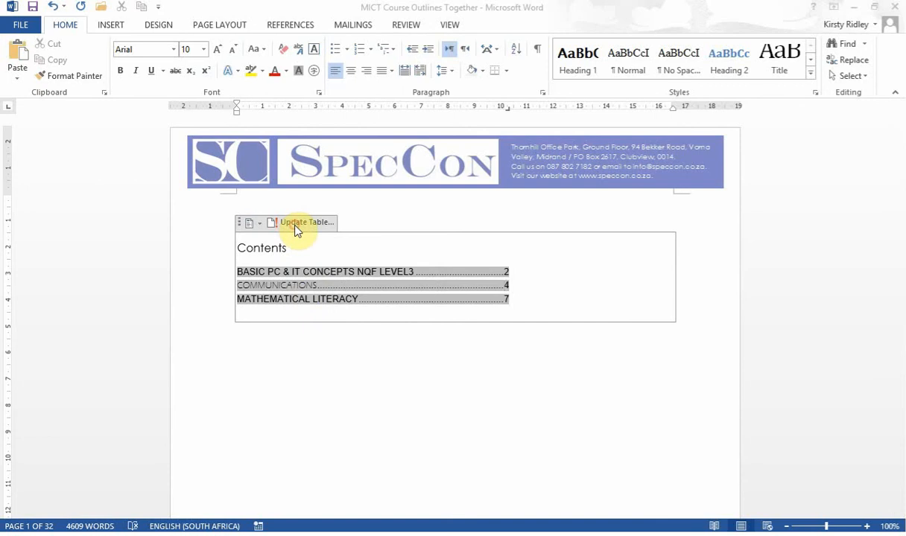
pyautogui.click(380, 273)
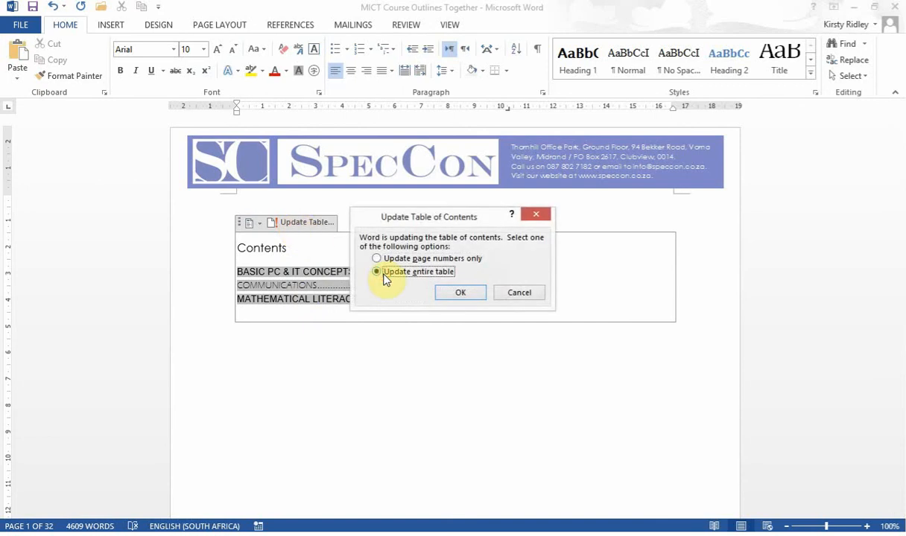
pyautogui.click(454, 293)
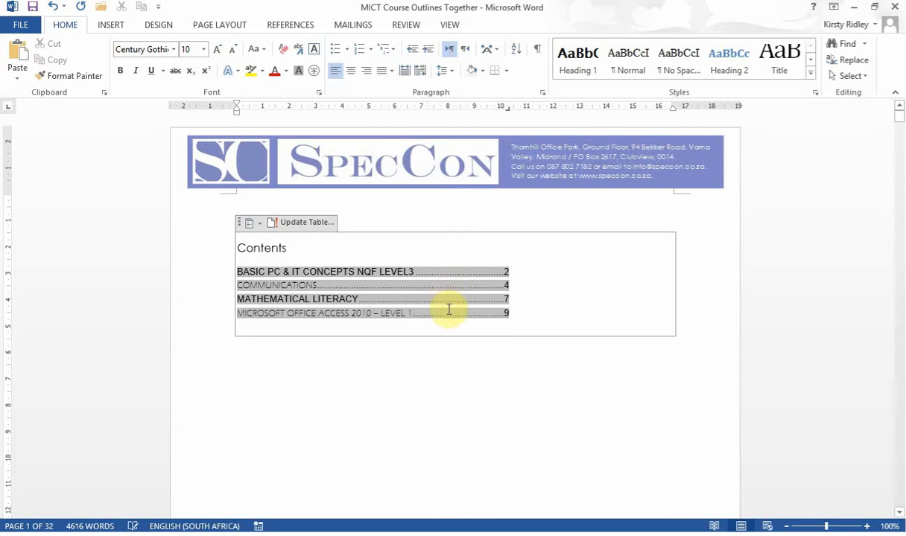
# - Format the Contents title and all table of contents entries in bold Arial (Body CS)
pyautogui.click(452, 318)
pyautogui.moveTo(514, 320); pyautogui.dragTo(230, 236)
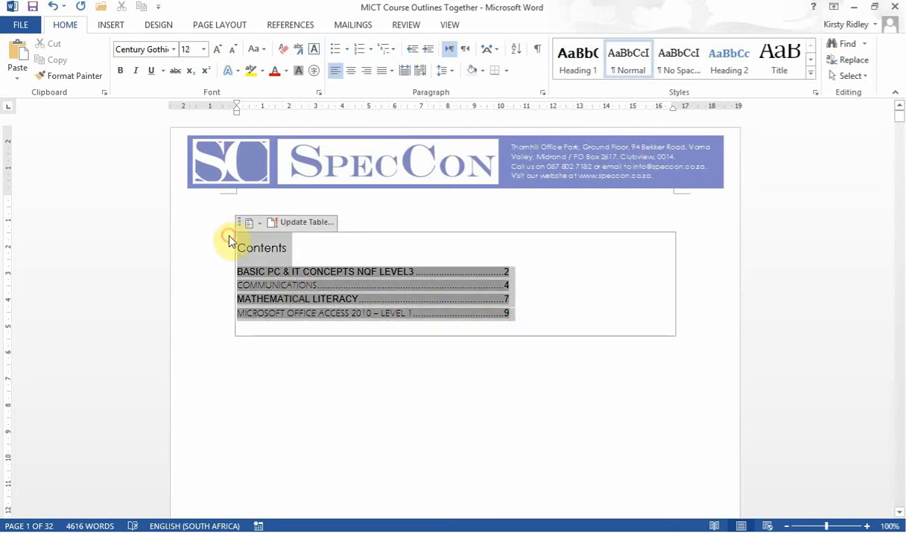
pyautogui.click(175, 50)
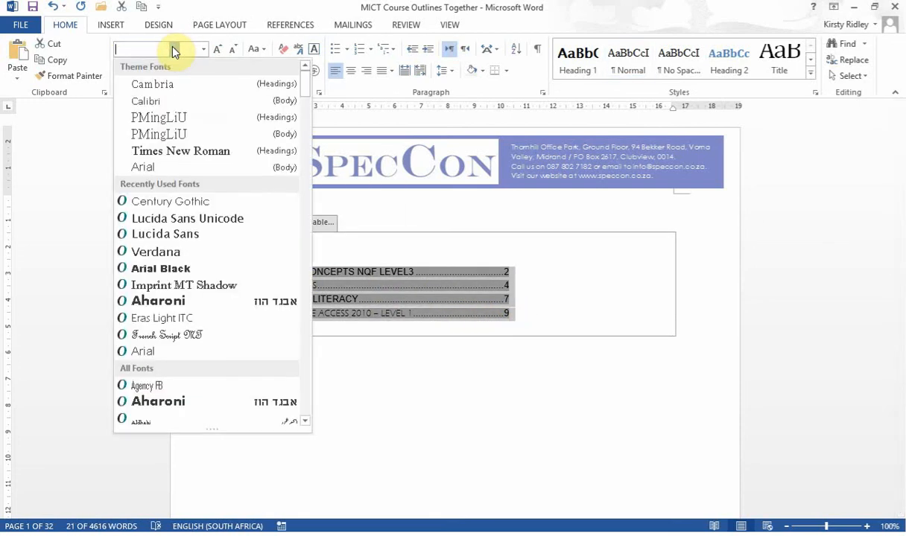
pyautogui.click(179, 168)
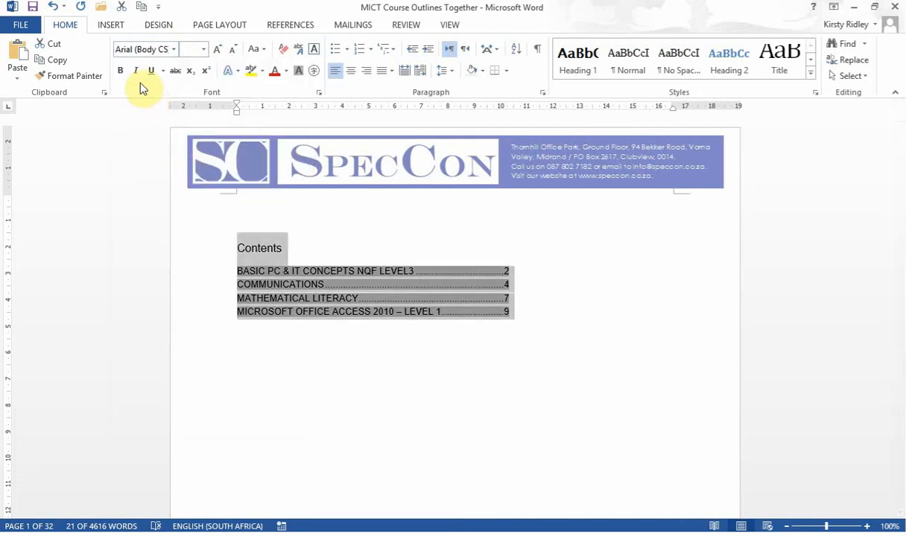
pyautogui.click(122, 72)
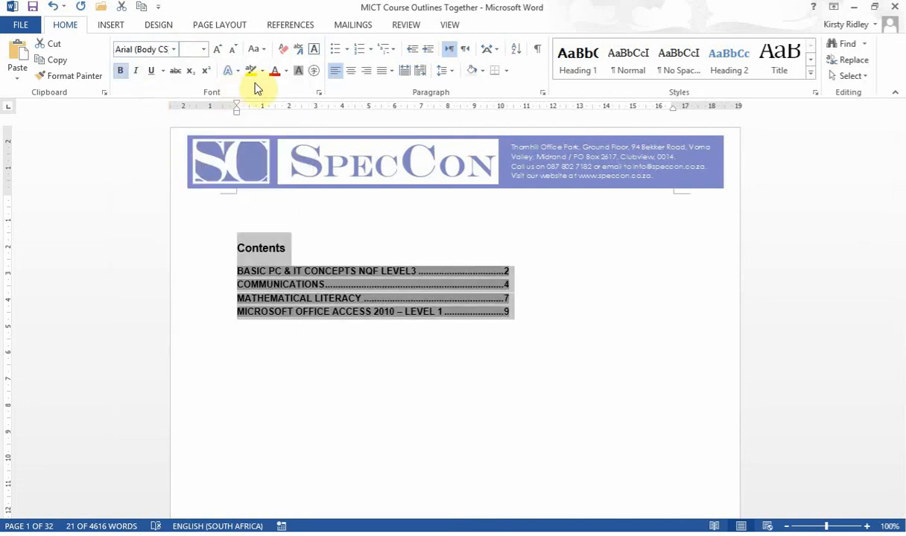
pyautogui.click(302, 74)
pyautogui.click(525, 340)
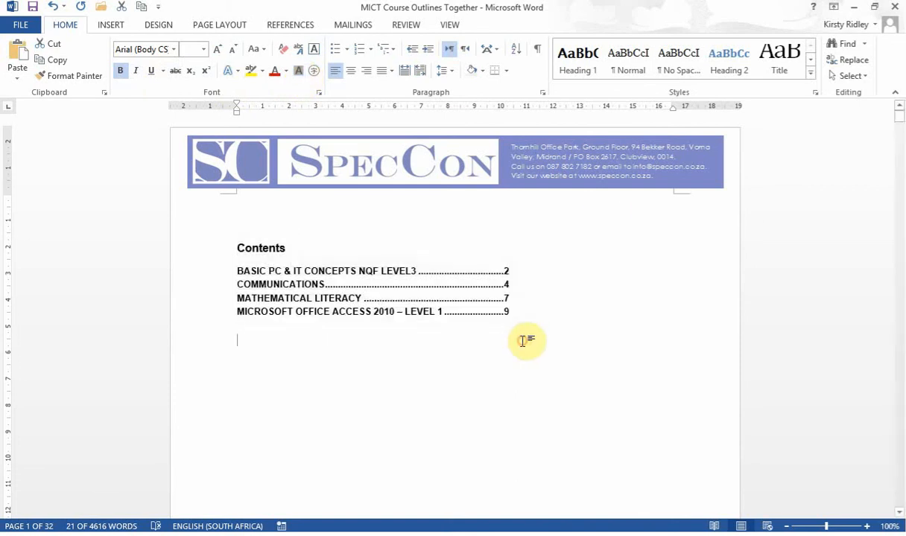